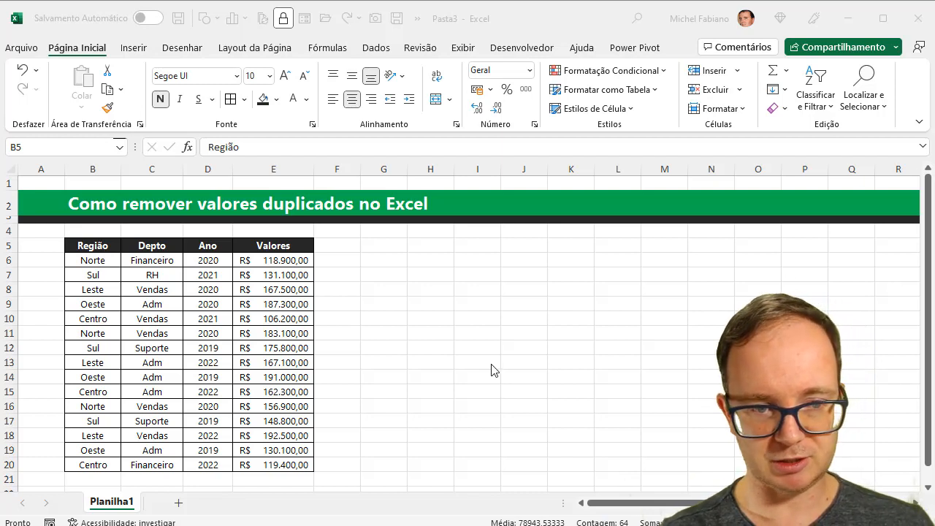
# Copy the Região column with its header (B5:B20) into cell A1 of a new worksheet
pyautogui.hotkey('ctrl', 'a')
pyautogui.doubleClick(80, 53)
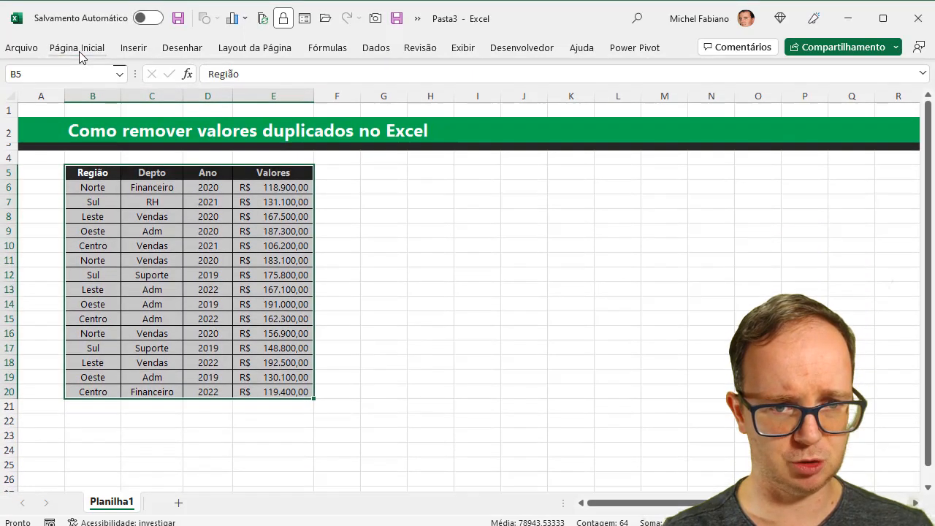
pyautogui.scroll(2, 474, 342)
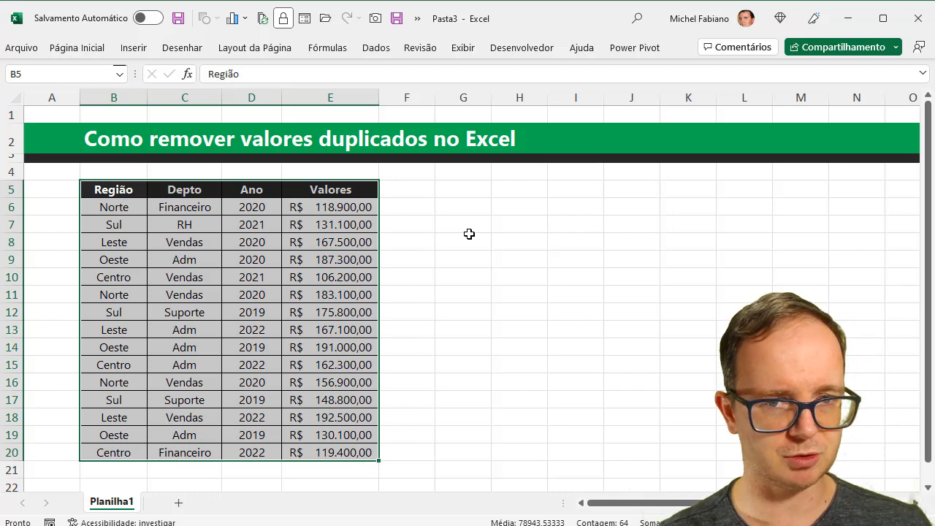
pyautogui.moveTo(131, 187); pyautogui.dragTo(116, 449)
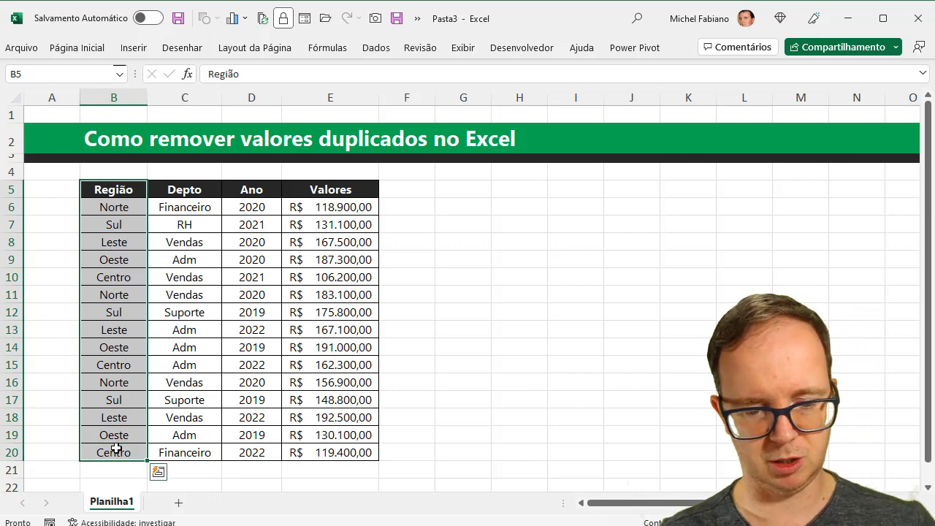
pyautogui.hotkey('ctrl', 'c')
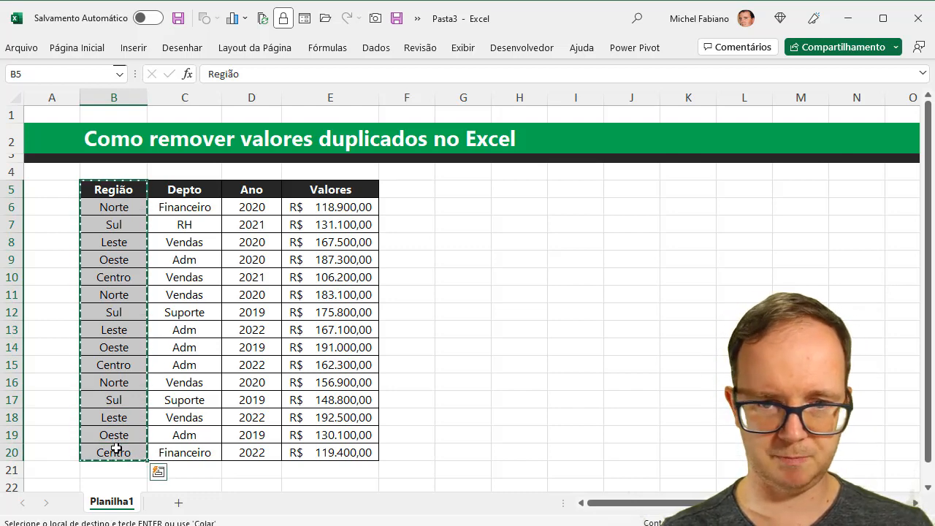
pyautogui.click(178, 504)
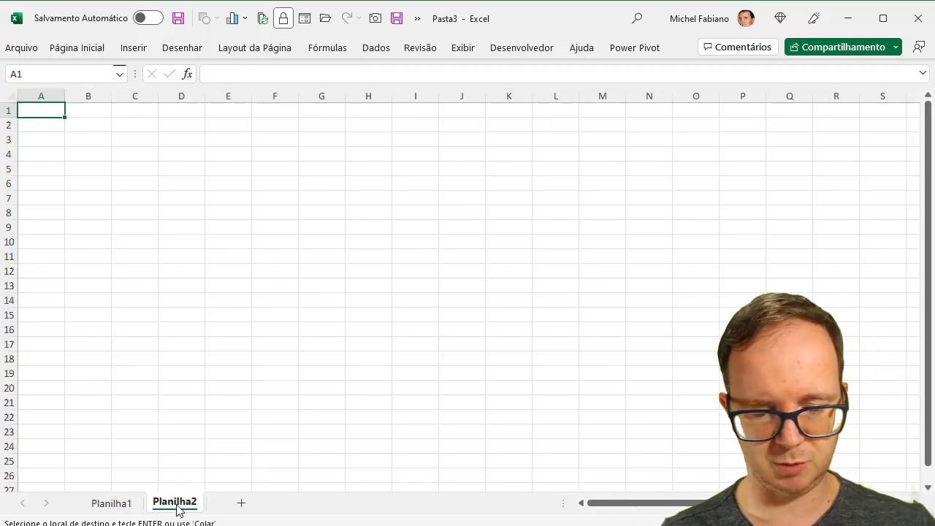
pyautogui.hotkey('ctrl', 'v')
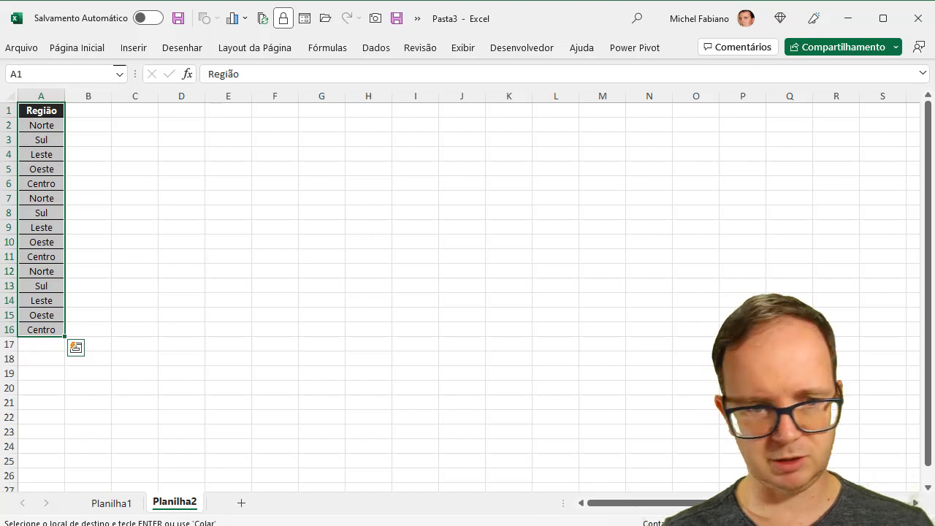
# Remove the duplicate values from the copied Região list, keeping its first row as the header
pyautogui.scroll(4, 467, 292)
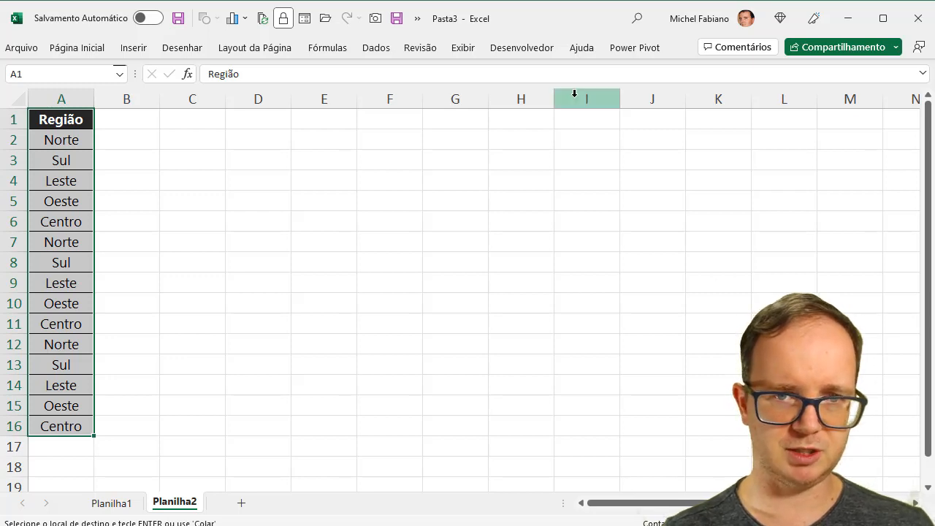
pyautogui.click(380, 49)
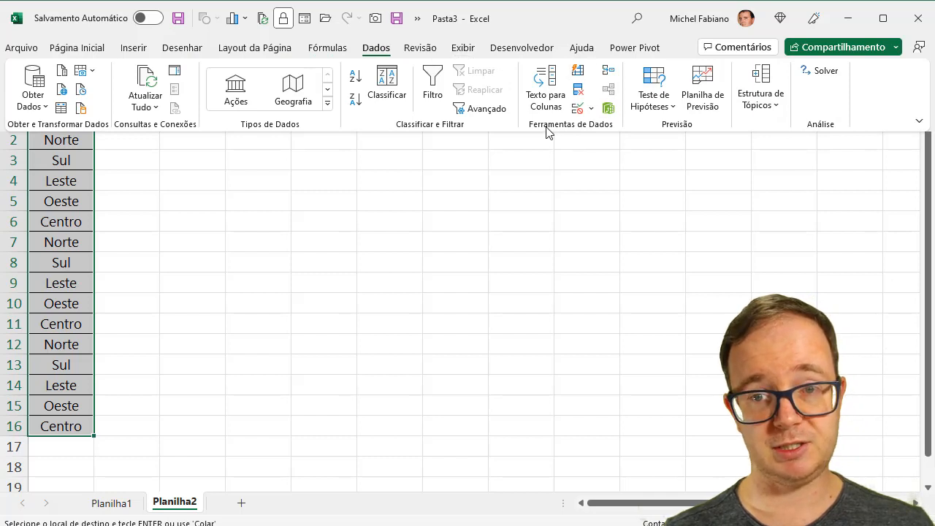
pyautogui.click(579, 90)
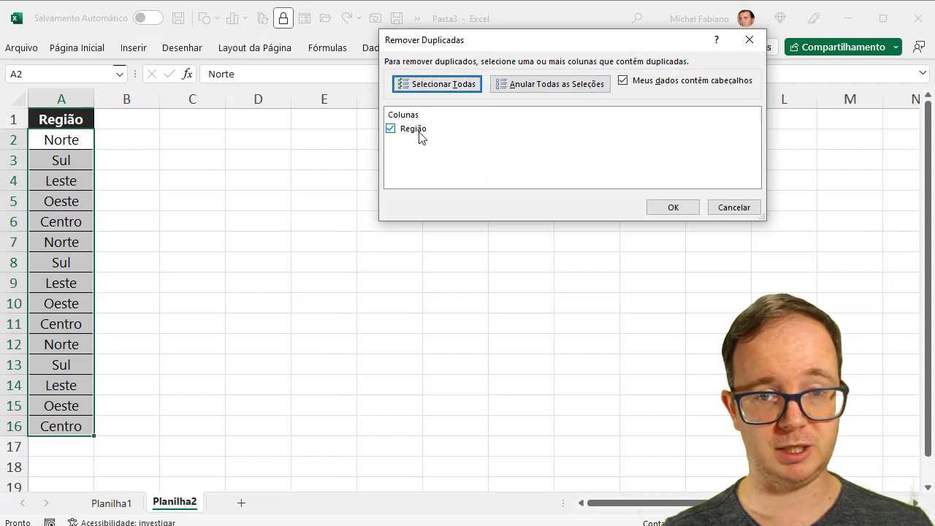
pyautogui.click(666, 215)
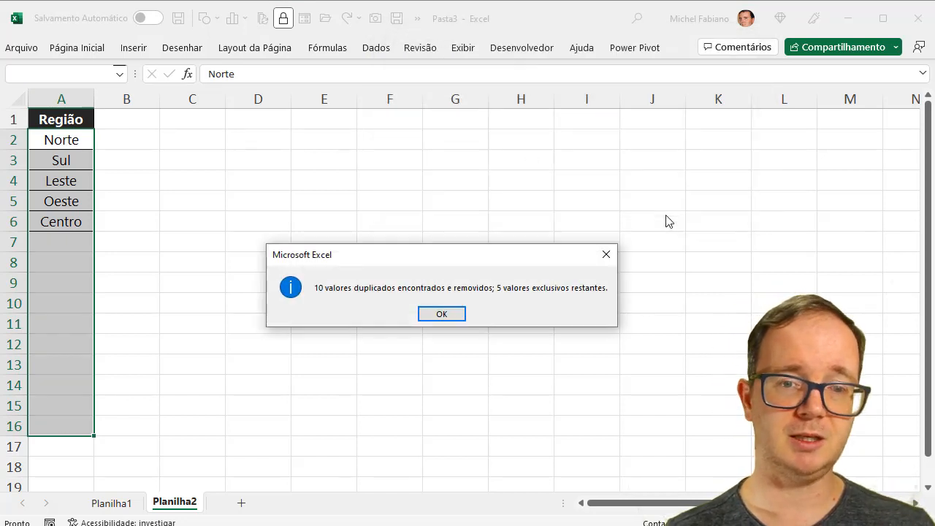
pyautogui.click(445, 315)
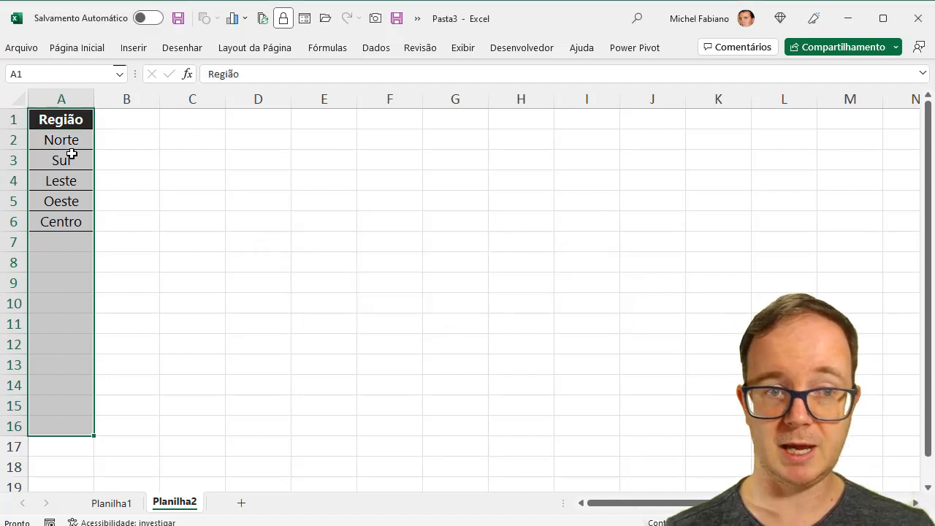
# Add list data validation to cell F2 with the source range =$A$2:$A$6
pyautogui.click(392, 137)
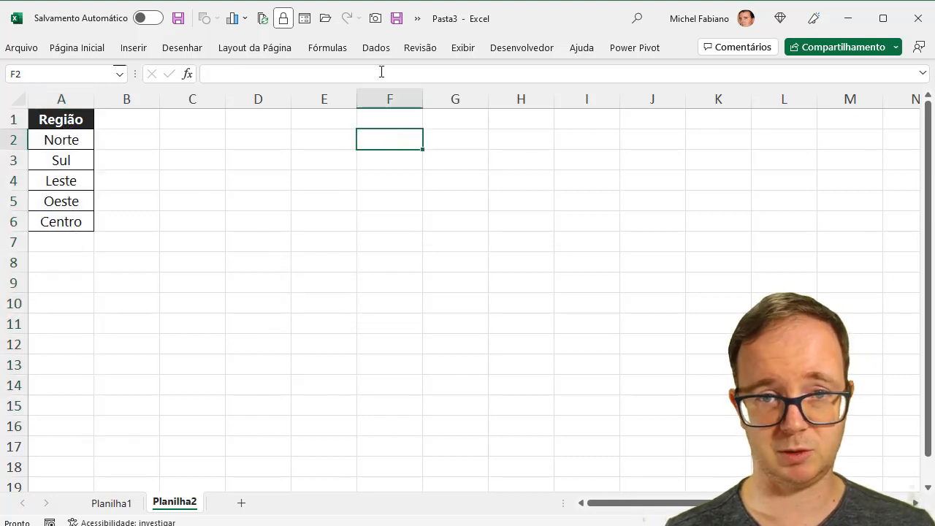
pyautogui.click(380, 50)
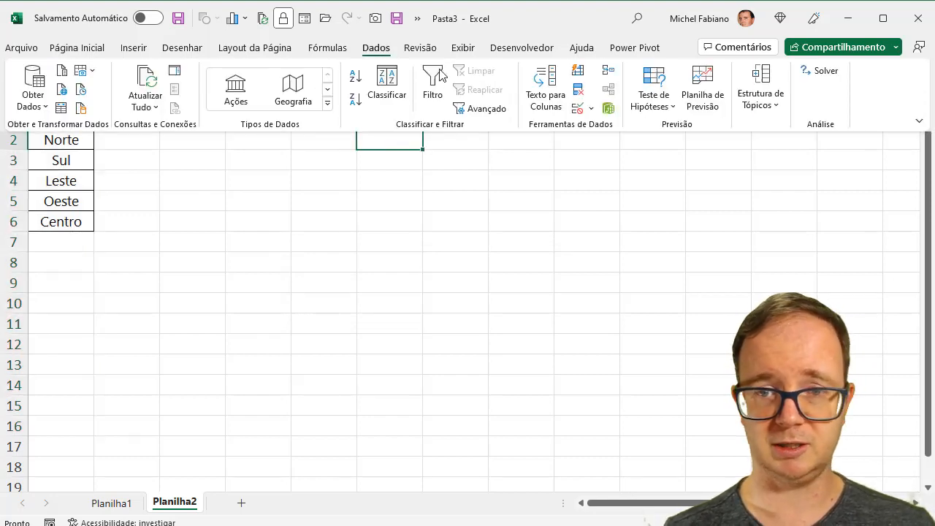
pyautogui.click(592, 108)
pyautogui.click(614, 136)
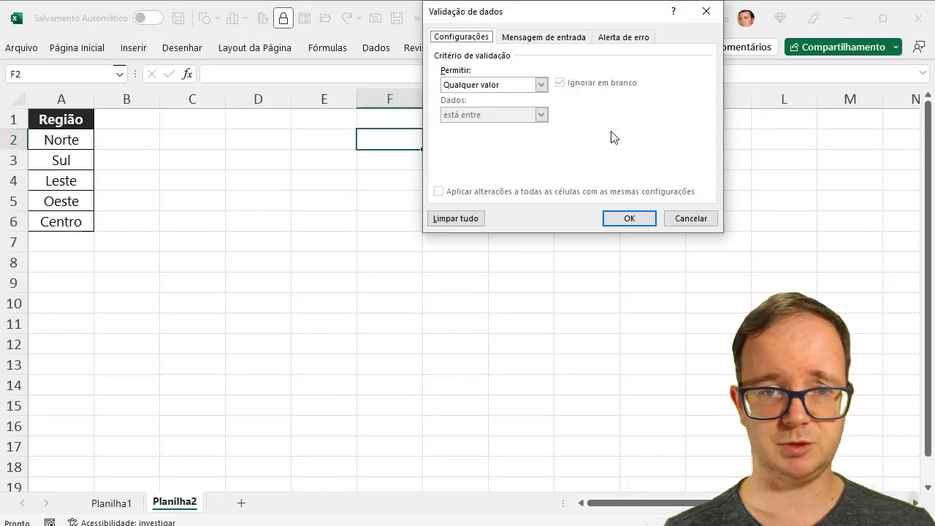
pyautogui.click(541, 84)
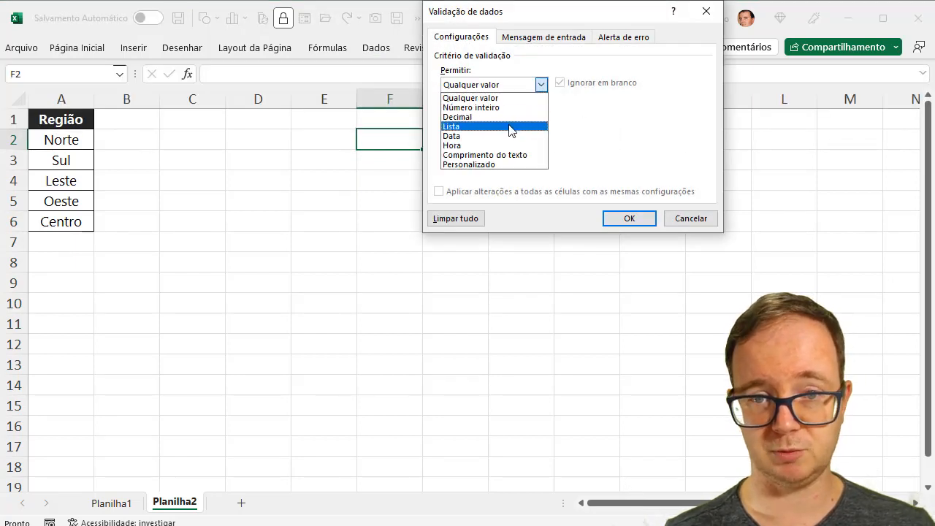
pyautogui.click(513, 126)
pyautogui.click(491, 143)
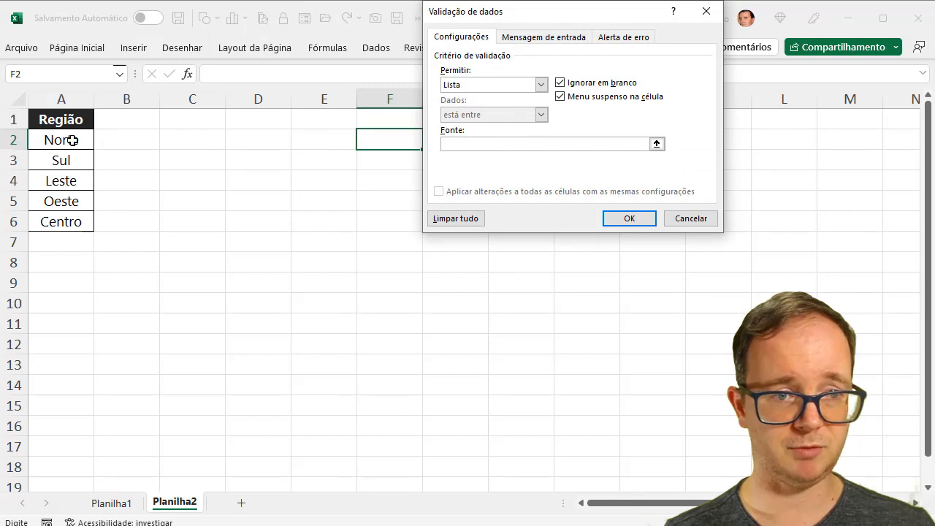
pyautogui.moveTo(68, 139); pyautogui.dragTo(65, 227)
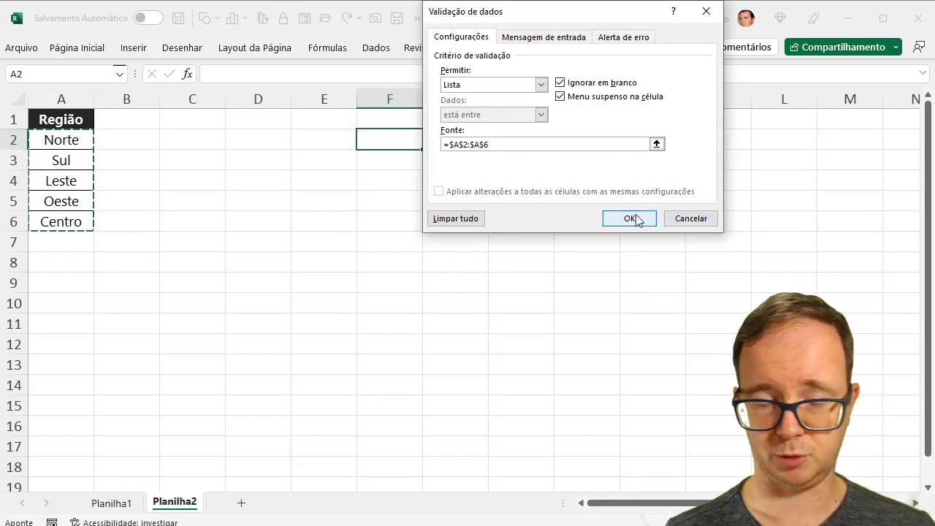
pyautogui.click(644, 222)
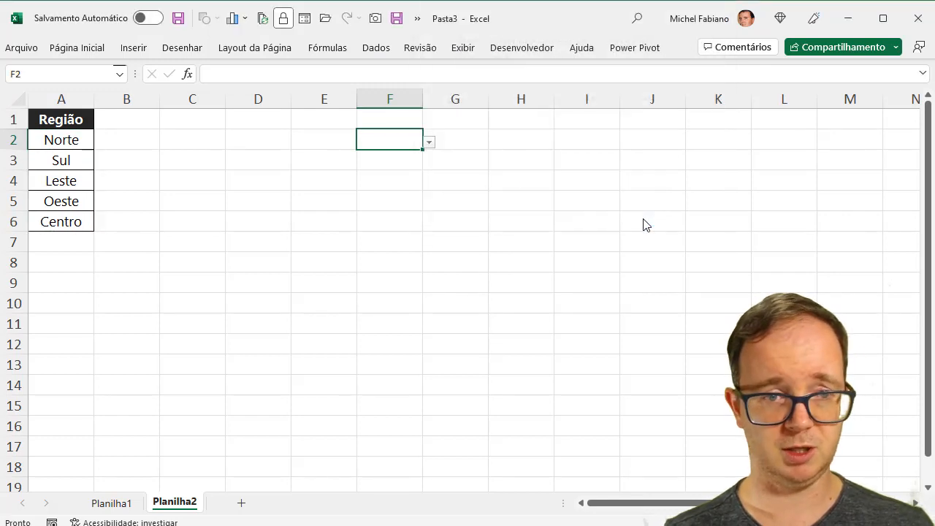
# Try out the drop-down list in F2 by choosing Sul and then Leste
pyautogui.click(429, 143)
pyautogui.click(386, 170)
pyautogui.click(430, 146)
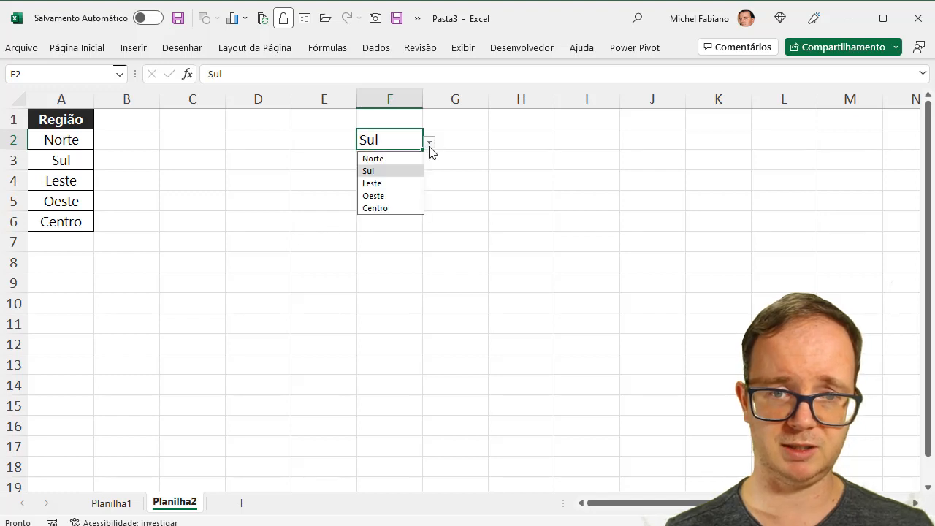
pyautogui.click(394, 183)
# Enter the label Região in cell E2 beside the drop-down cell
pyautogui.click(316, 137)
pyautogui.write('Regiã')
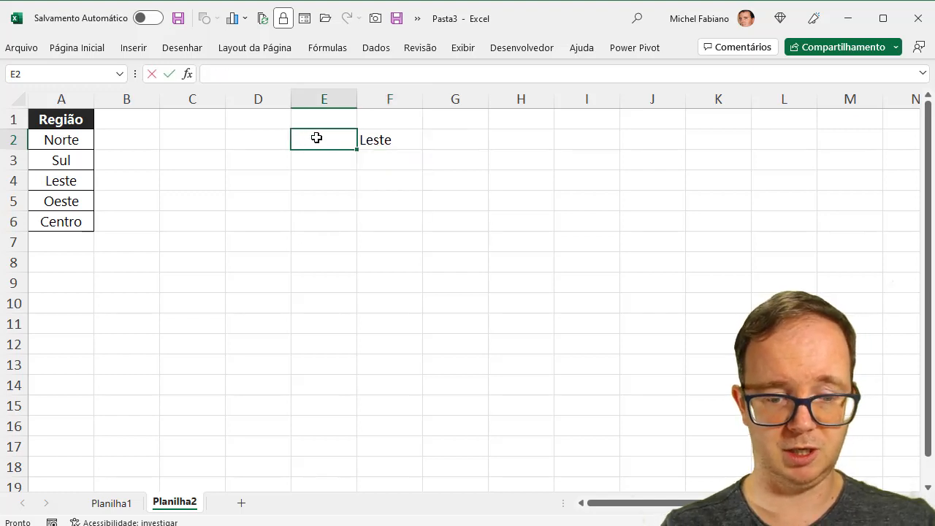
pyautogui.press('Return')
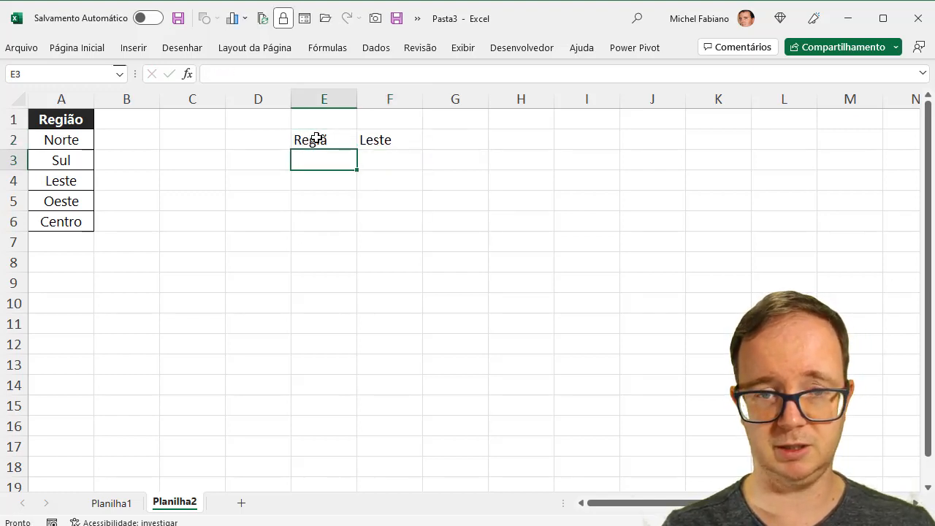
pyautogui.click(335, 142)
pyautogui.doubleClick(336, 142)
pyautogui.write('o')
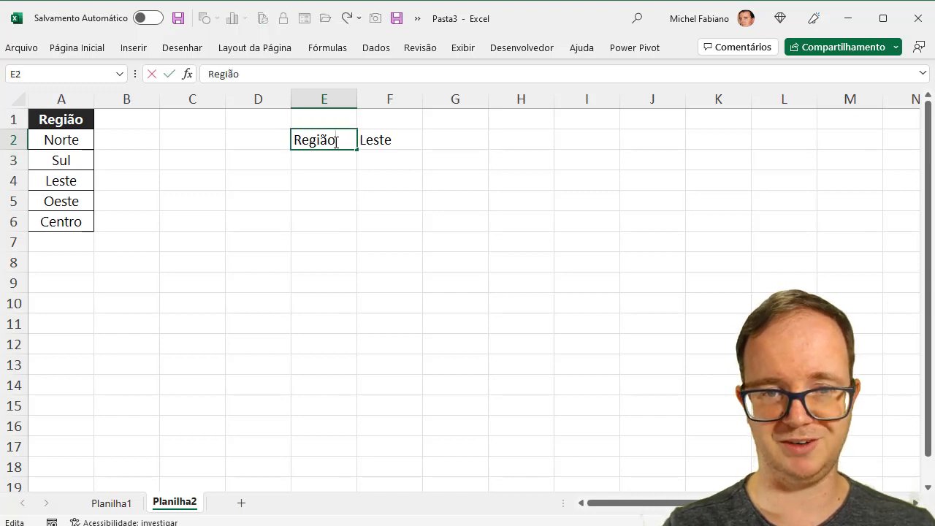
pyautogui.press('Return')
# Choose Sul from the drop-down list in cell F2
pyautogui.click(395, 140)
pyautogui.click(428, 142)
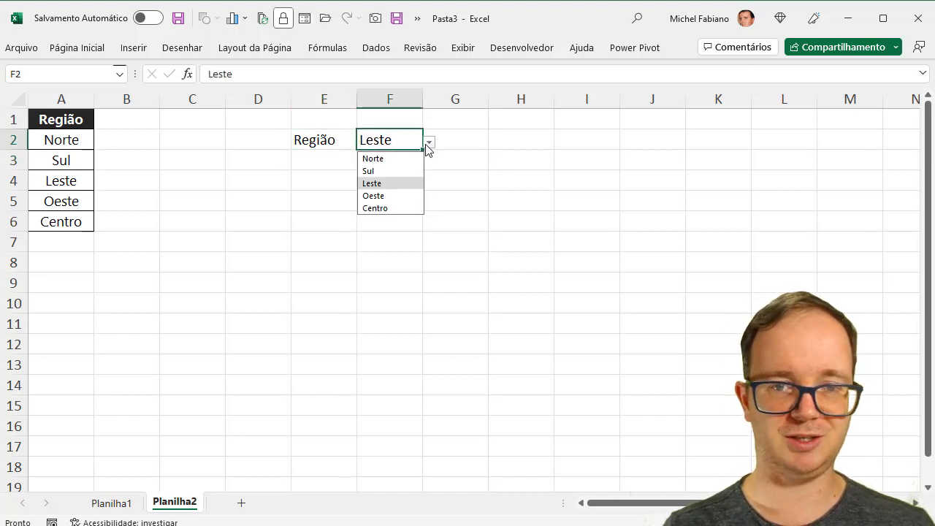
pyautogui.click(393, 170)
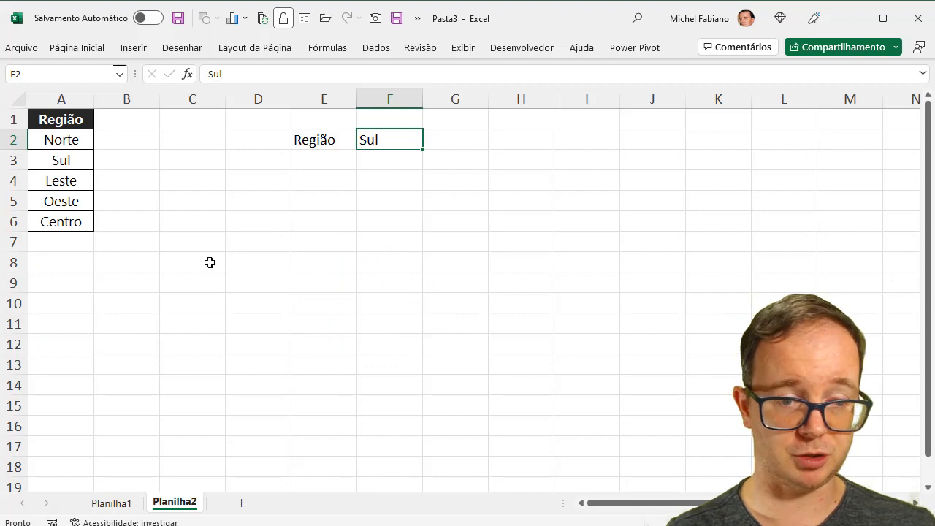
# Copy the Depto column with its header (C5:C20) from Planilha1 into cell A1 of a new worksheet
pyautogui.click(125, 504)
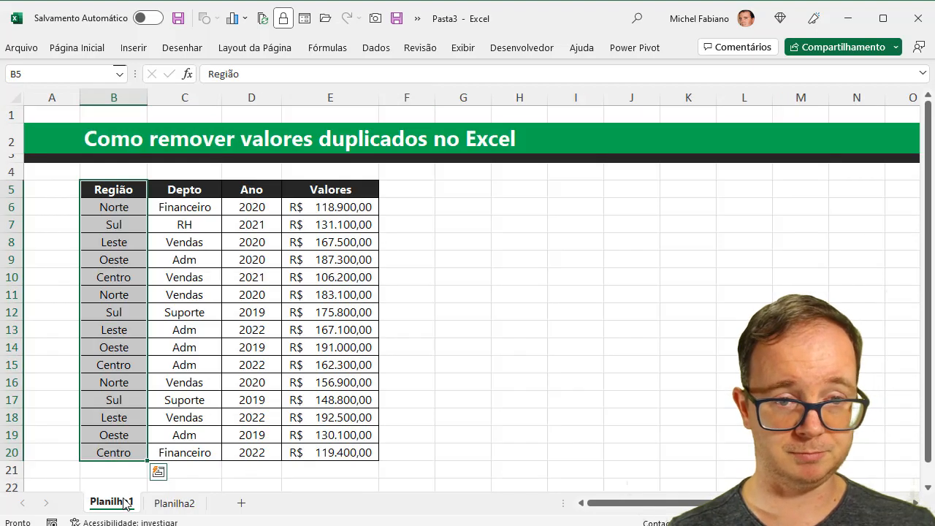
pyautogui.moveTo(204, 190); pyautogui.dragTo(173, 450)
pyautogui.hotkey('ctrl', 'c')
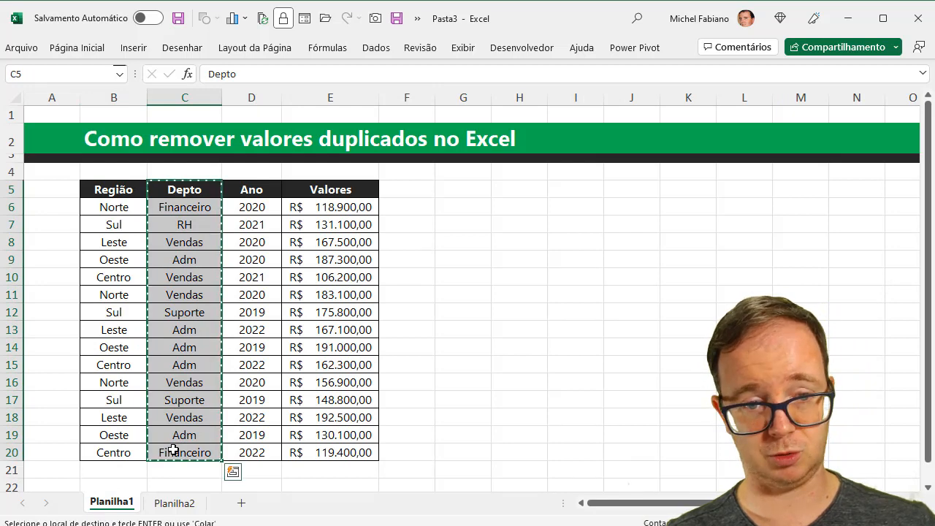
pyautogui.click(190, 503)
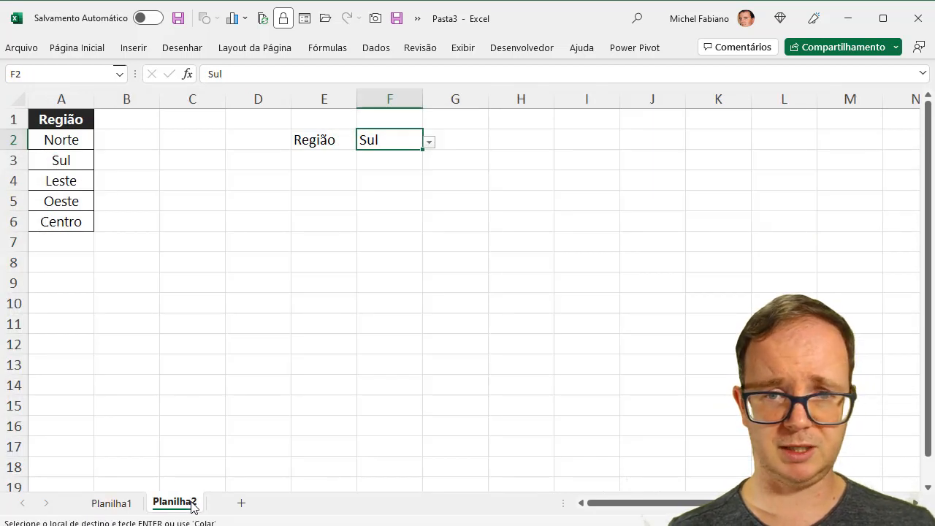
pyautogui.click(244, 503)
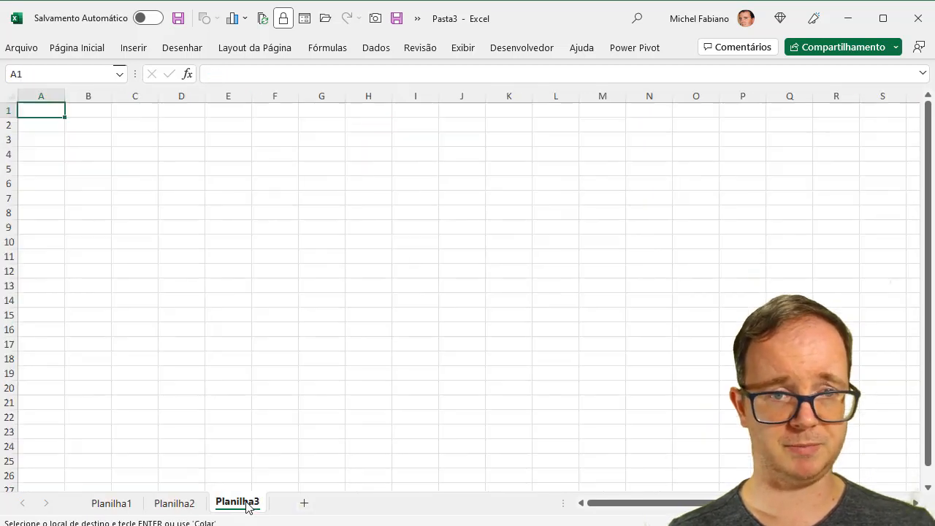
pyautogui.hotkey('ctrl', 'v')
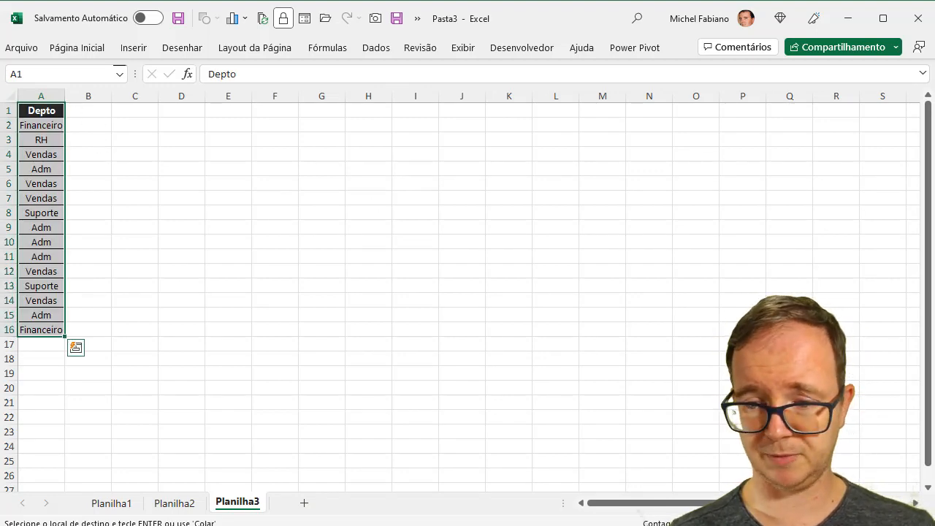
# Enter the heading Depto in cell C1 of Planilha3
pyautogui.click(893, 523)
pyautogui.click(892, 523)
pyautogui.click(892, 523)
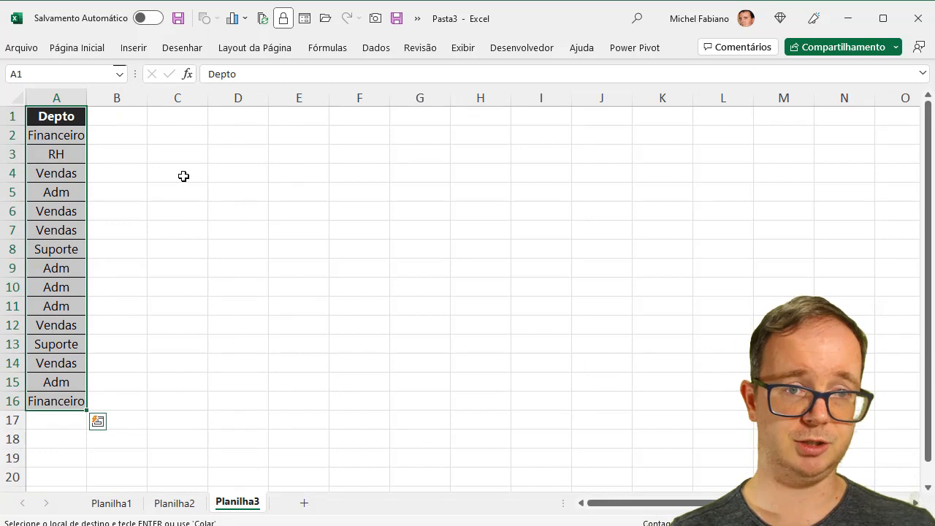
pyautogui.click(183, 119)
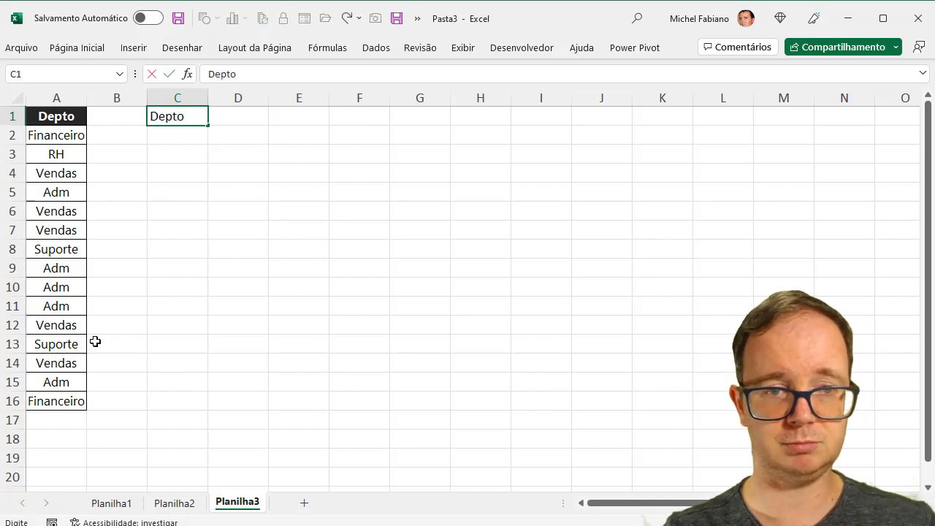
pyautogui.press('Return')
# Enter the formula =ÚNICO(A2:A16) in cell C2 to list each department once
pyautogui.write('=')
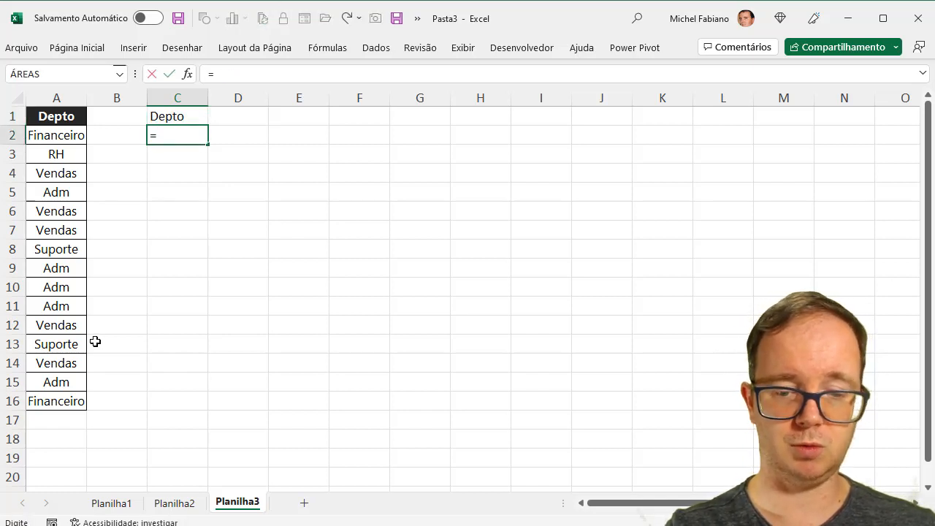
pyautogui.write('único(')
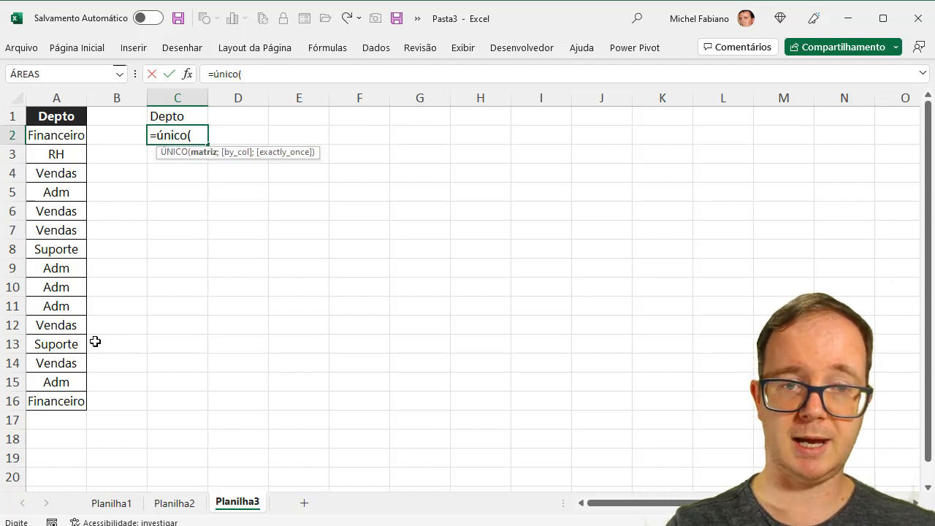
pyautogui.moveTo(48, 135); pyautogui.dragTo(53, 402)
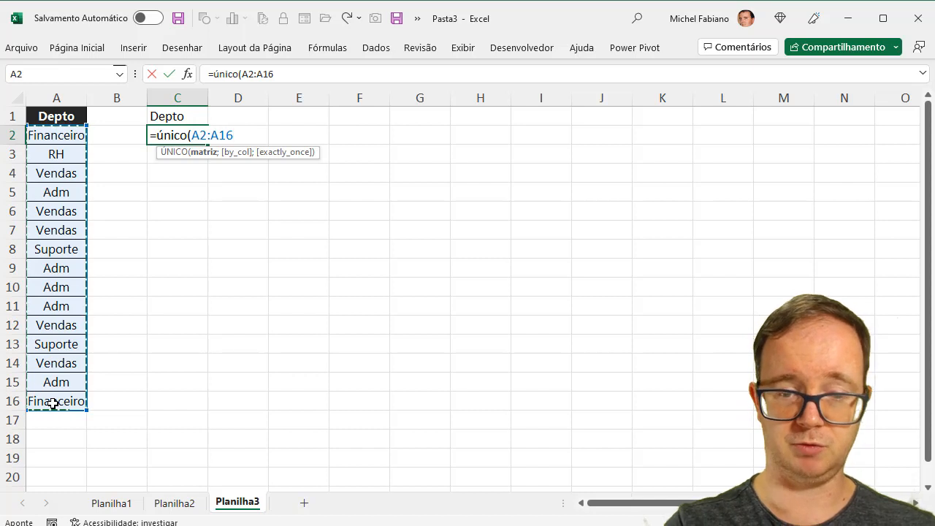
pyautogui.write(')')
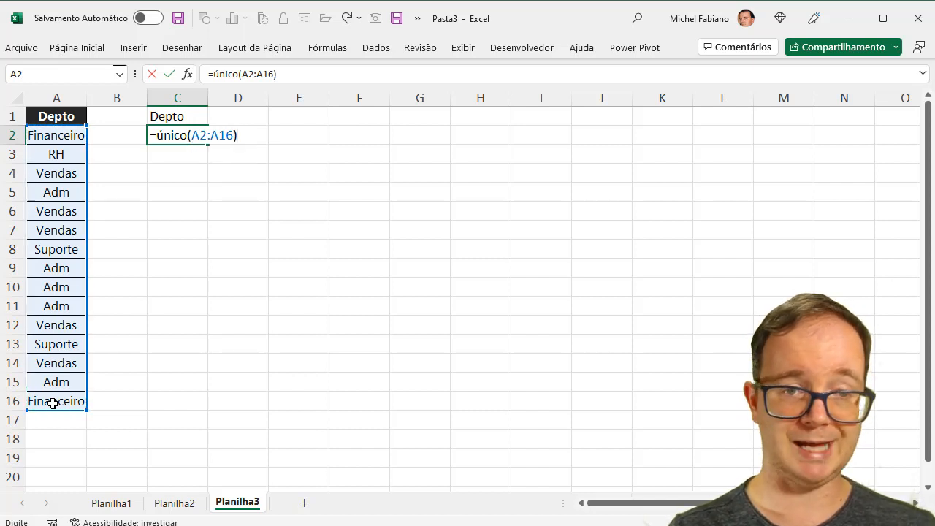
pyautogui.press('Return')
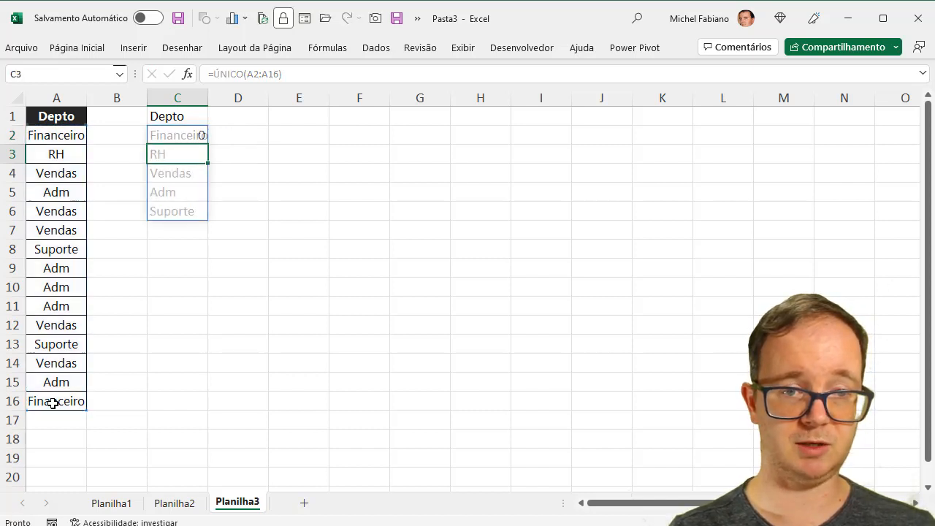
pyautogui.moveTo(184, 136); pyautogui.dragTo(184, 210)
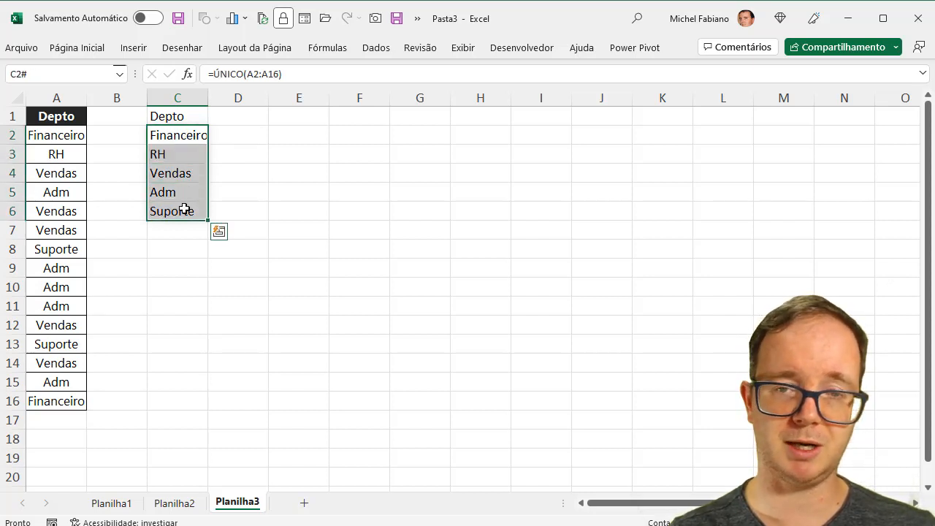
# Enter the label Depto in cell E2
pyautogui.click(310, 135)
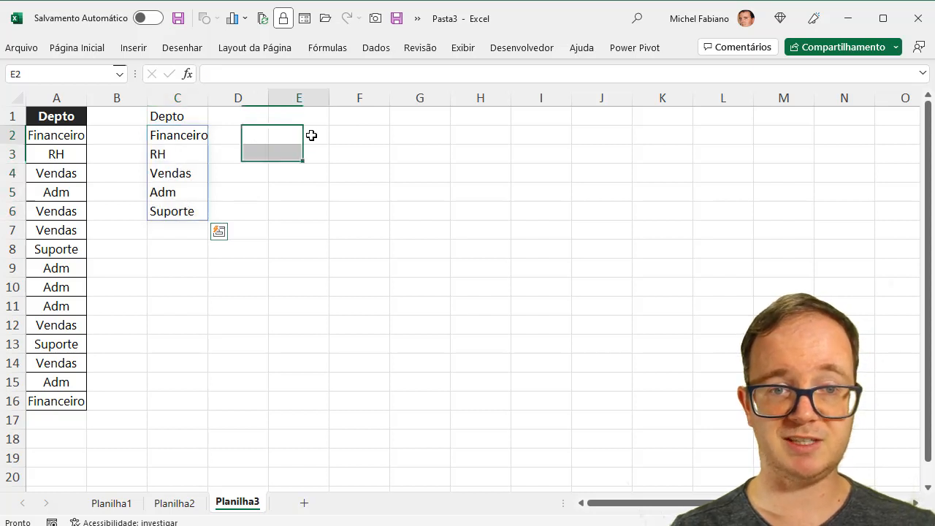
pyautogui.write('Depto')
pyautogui.press('Return')
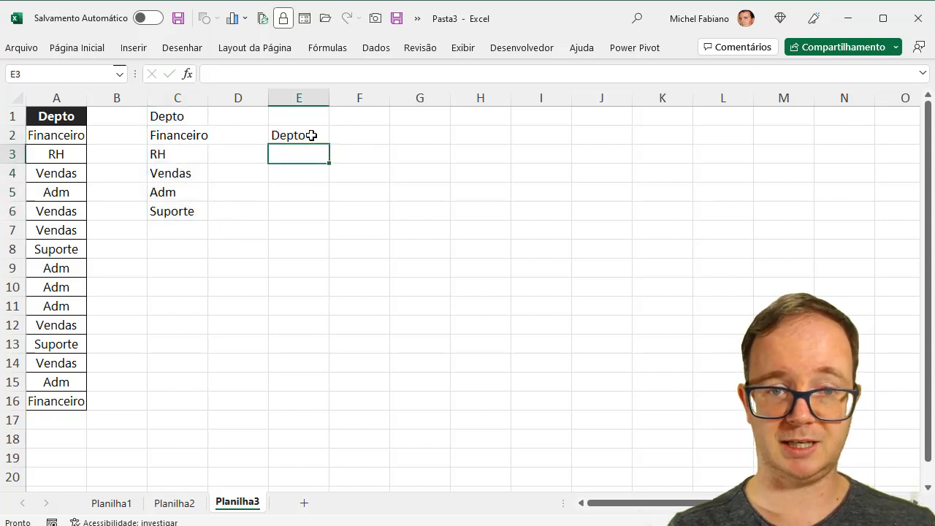
# Add list data validation to cell F2 with the spilled range =$C$2# as its source
pyautogui.press('Right')
pyautogui.press('Up')
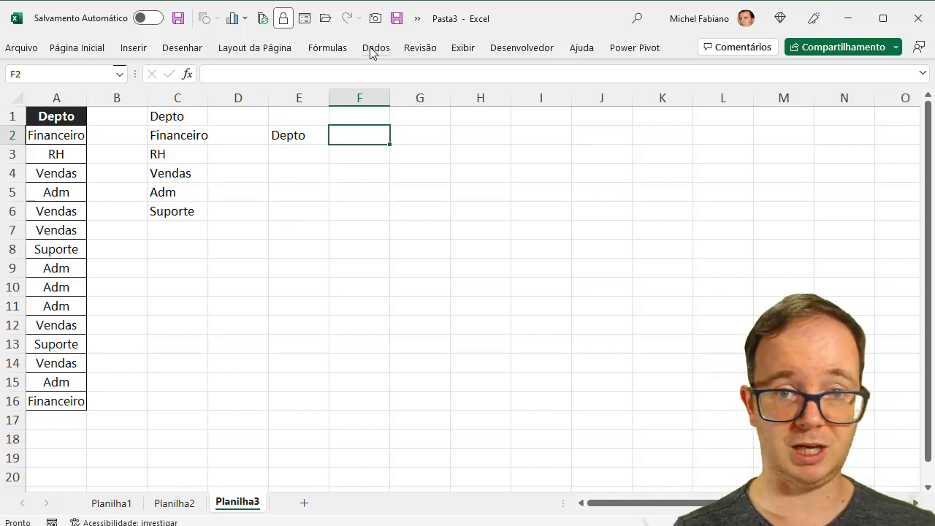
pyautogui.click(375, 47)
pyautogui.click(591, 109)
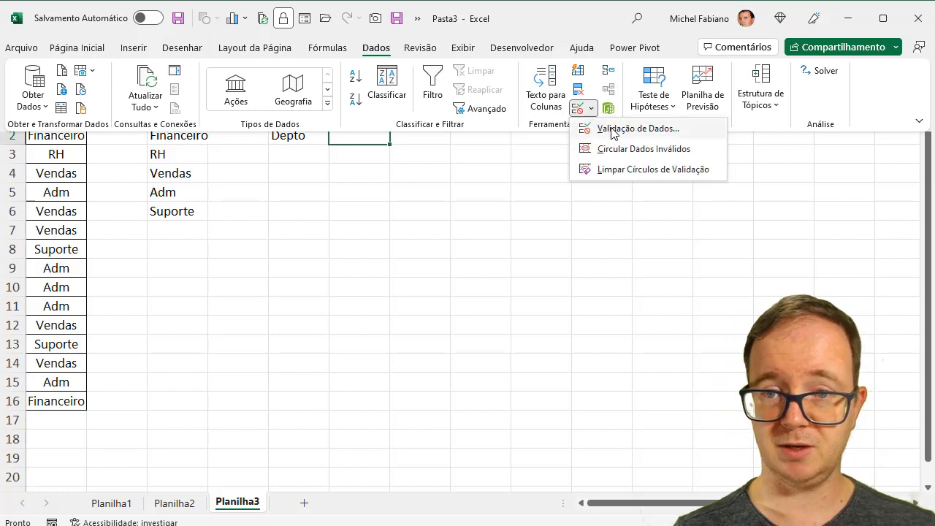
pyautogui.click(614, 130)
pyautogui.click(543, 83)
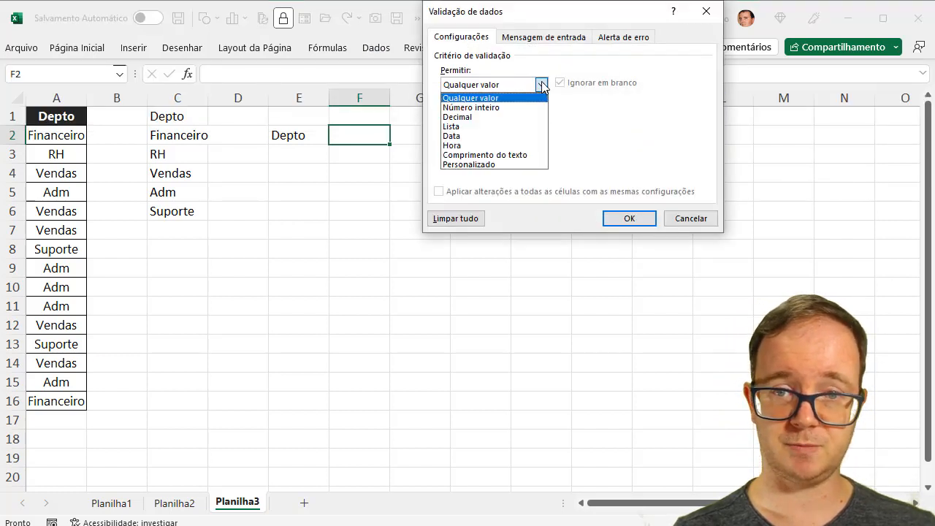
pyautogui.click(468, 120)
pyautogui.click(466, 144)
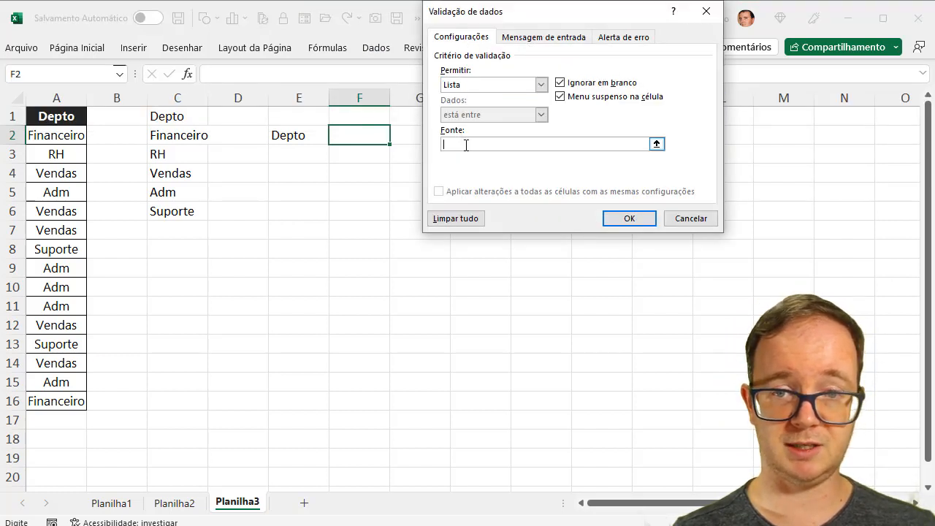
pyautogui.click(188, 137)
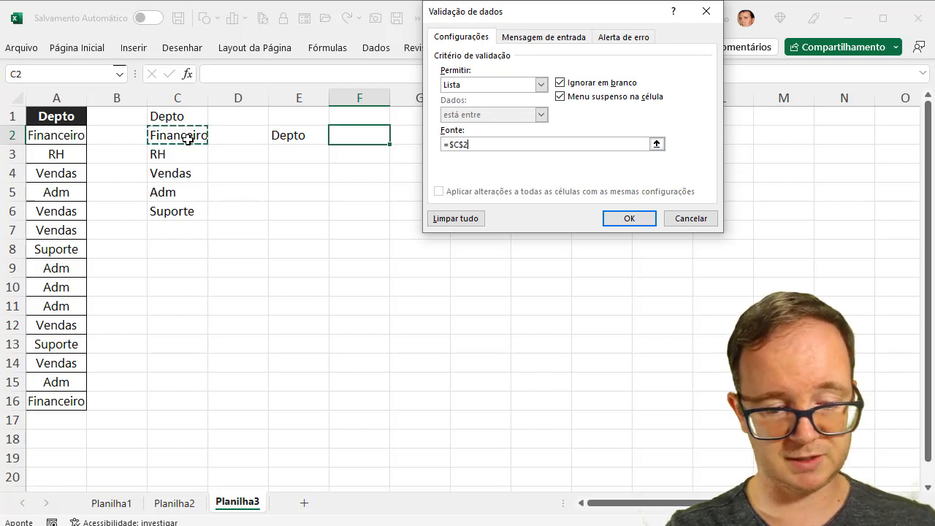
pyautogui.write('#')
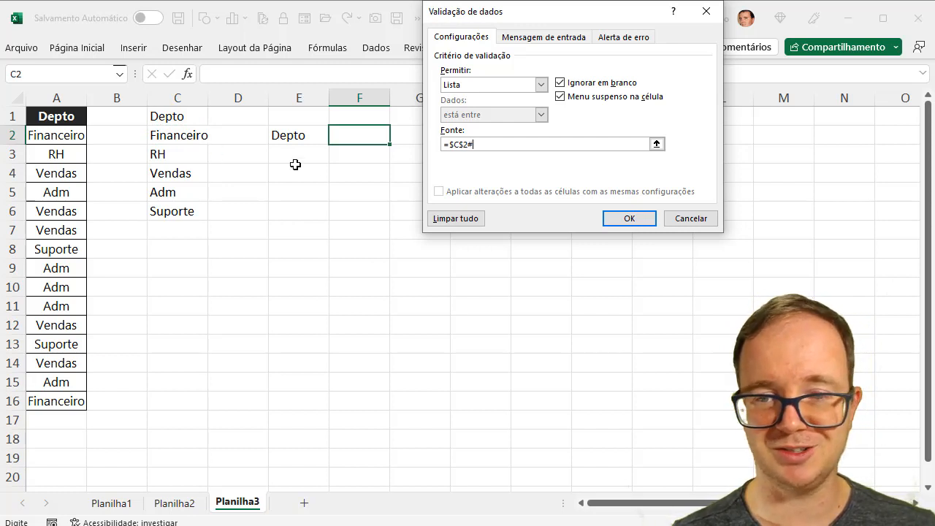
pyautogui.click(641, 220)
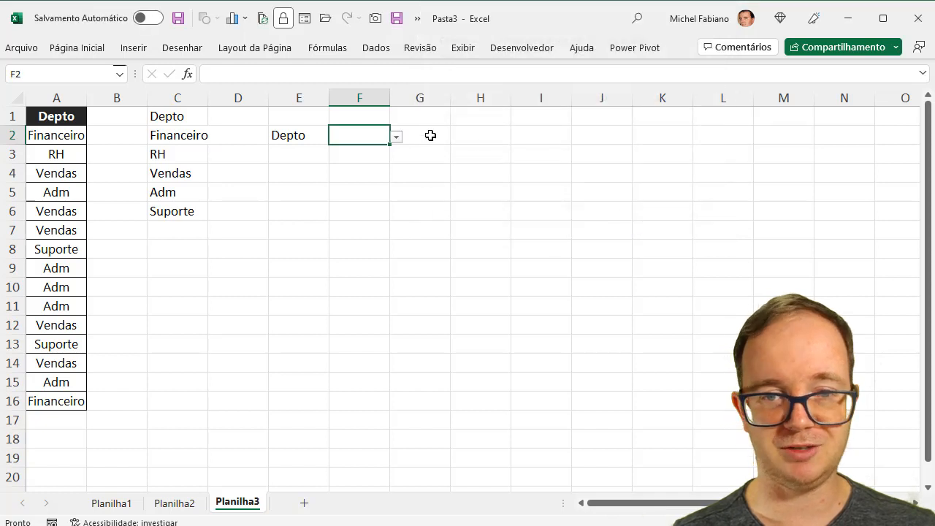
# Try the drop-down list in cell F2 with RH and Adm, finishing on Financeiro
pyautogui.click(395, 137)
pyautogui.click(358, 169)
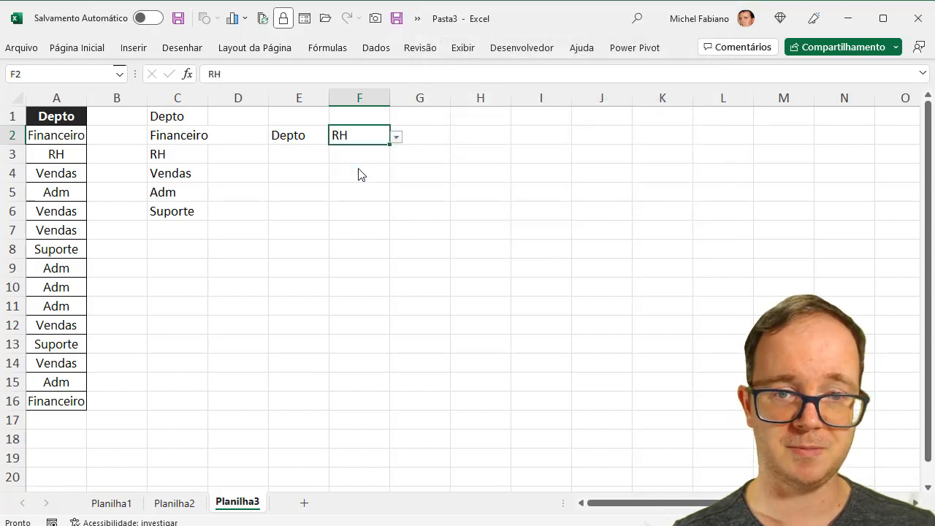
pyautogui.click(394, 139)
pyautogui.click(359, 191)
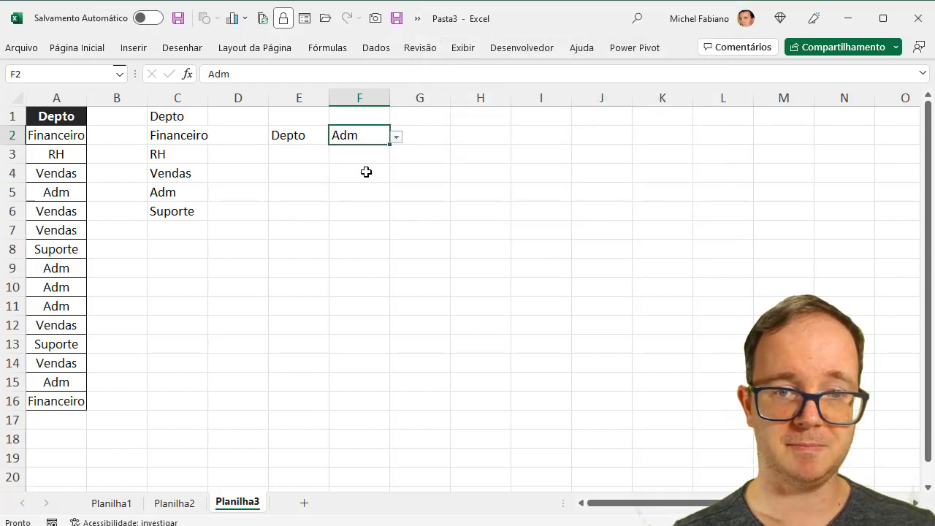
pyautogui.click(396, 137)
pyautogui.click(364, 154)
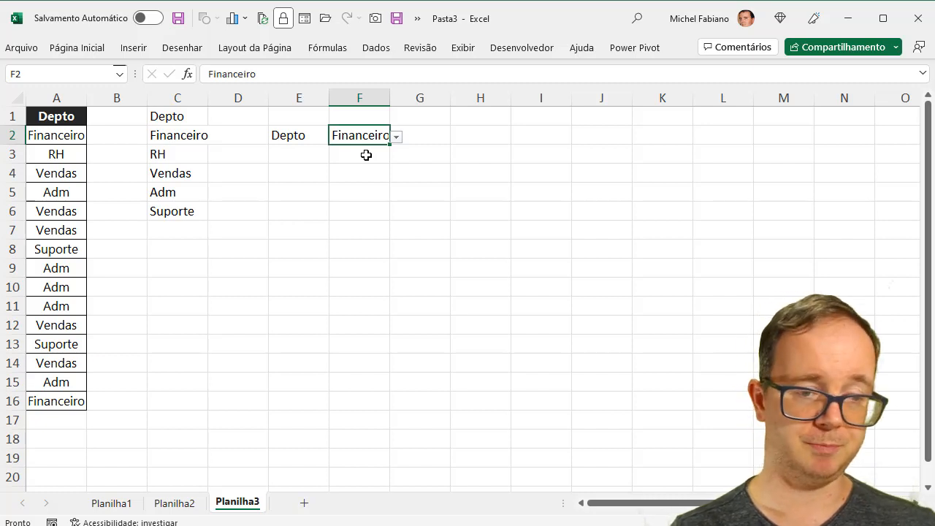
# Copy the Depto column with its header (A1:A16) into cell H1
pyautogui.moveTo(68, 115); pyautogui.dragTo(50, 398)
pyautogui.hotkey('ctrl', 'c')
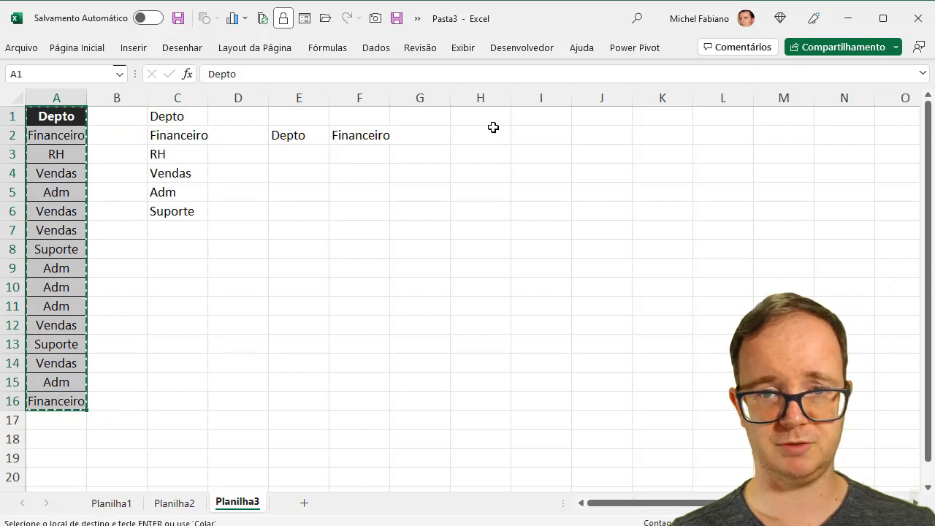
pyautogui.click(492, 116)
pyautogui.hotkey('ctrl', 'v')
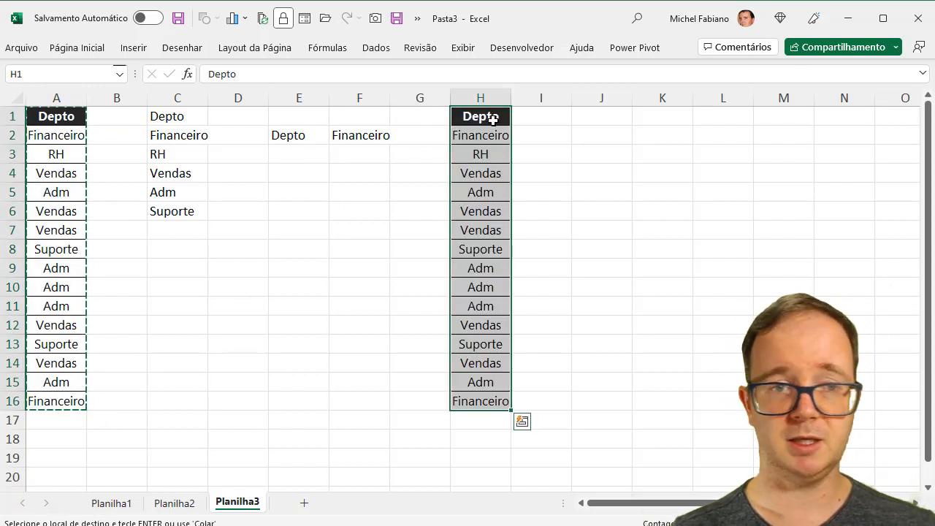
# Format H1:H16 as a table with headers, using a blue style from the Clara group
pyautogui.click(89, 47)
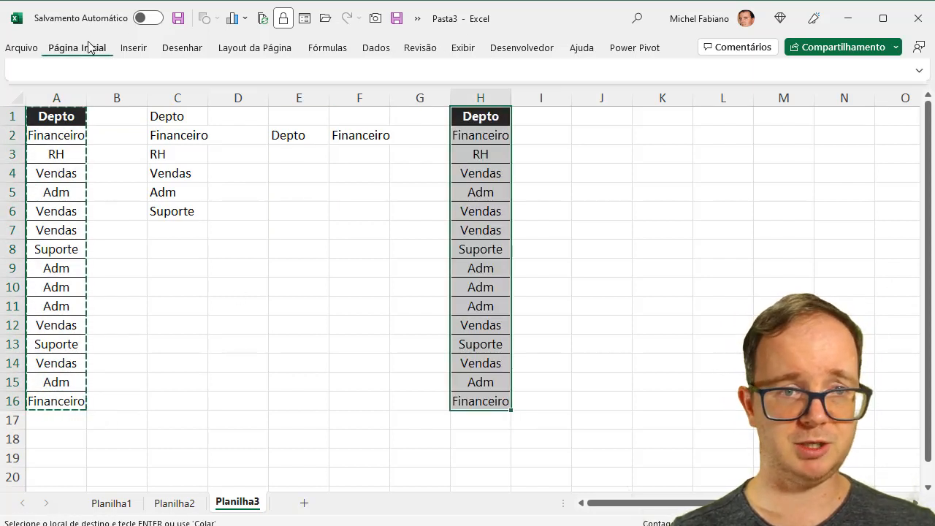
pyautogui.click(646, 89)
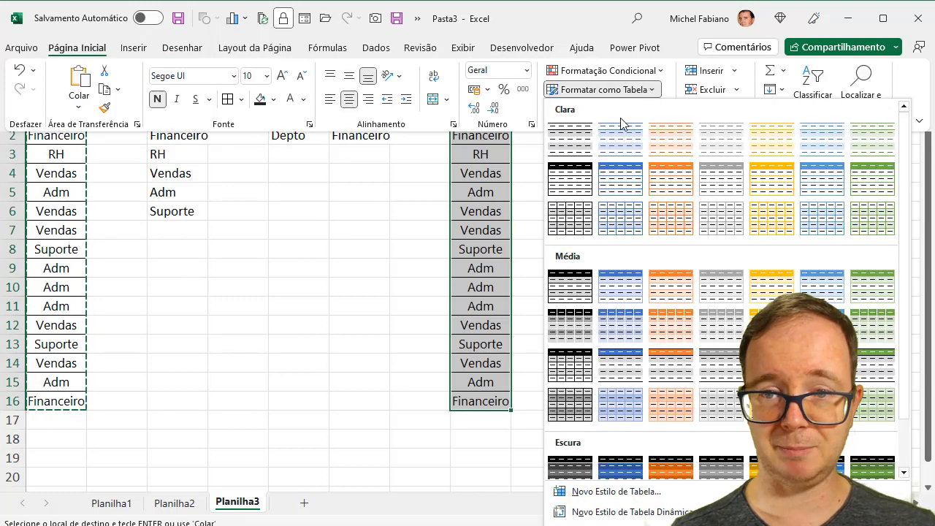
pyautogui.click(612, 183)
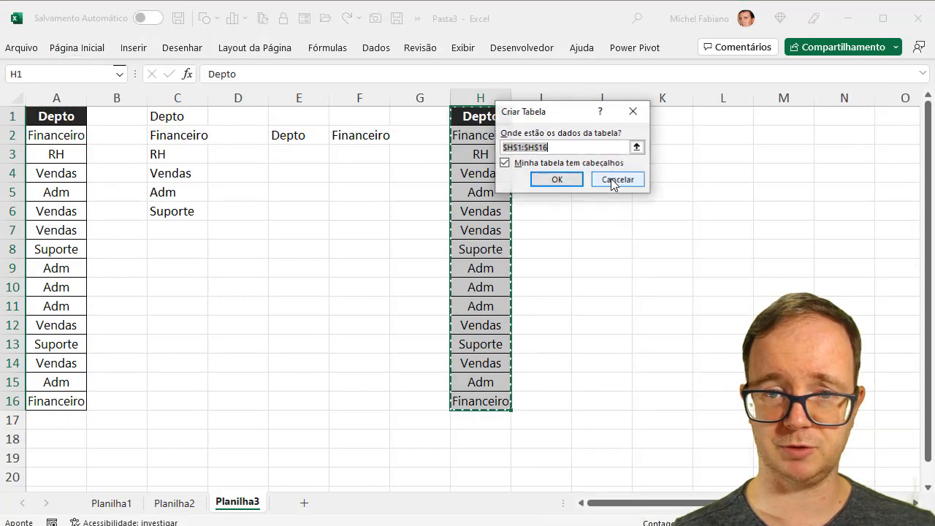
pyautogui.click(569, 180)
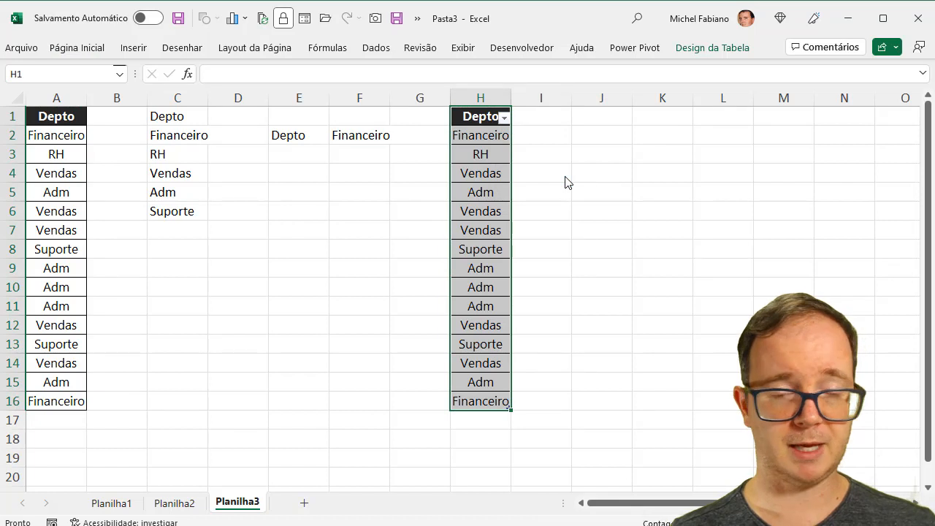
# Enter the heading Depto in cell J1
pyautogui.click(595, 136)
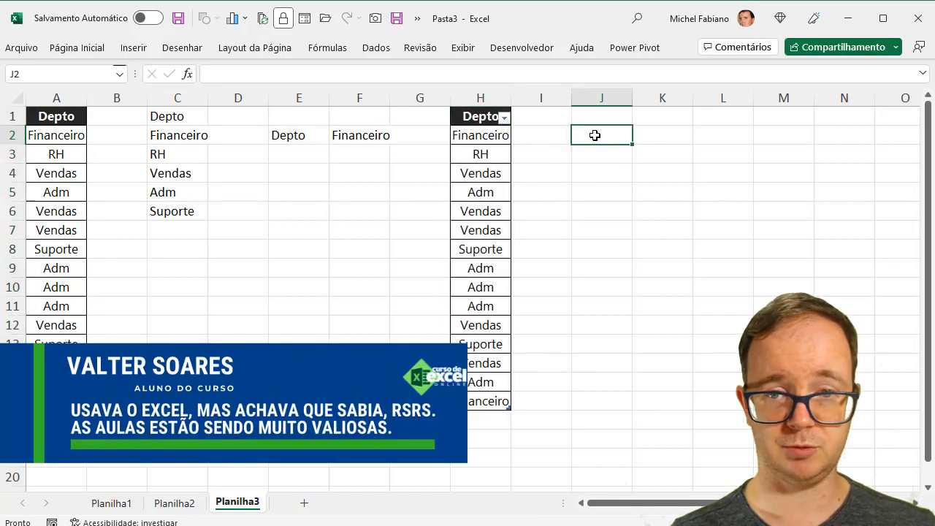
pyautogui.click(601, 117)
pyautogui.write('Depto')
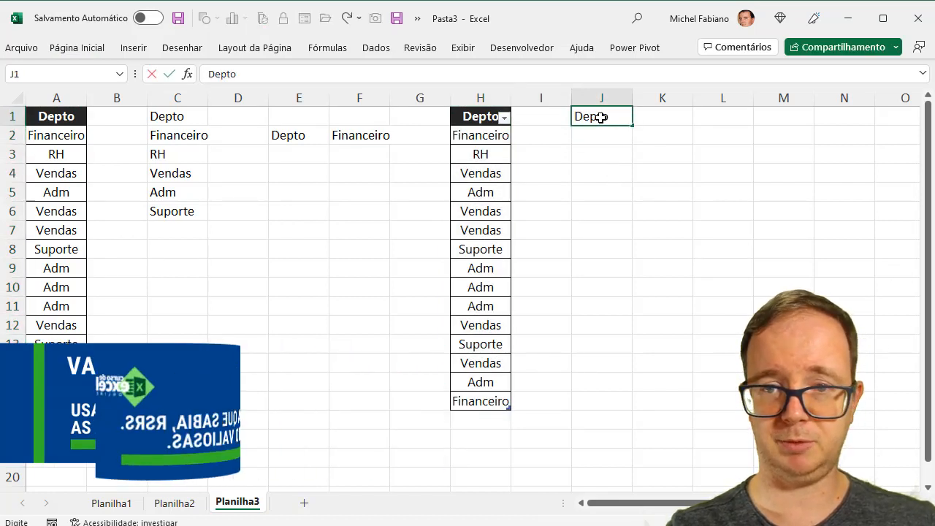
pyautogui.press('Return')
# Enter the formula =ÚNICO(Tabela1[Depto]) in cell J2, referencing the table's Depto column
pyautogui.write('=único')
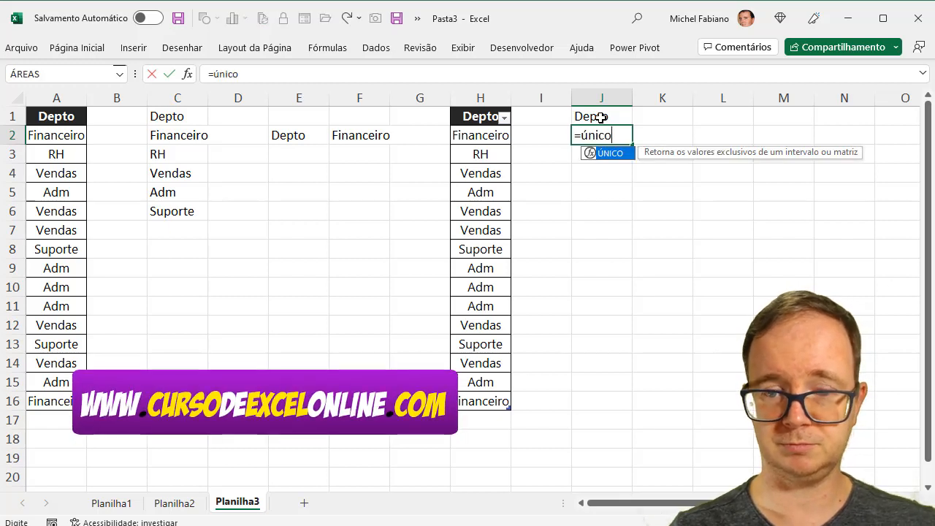
pyautogui.write('(')
pyautogui.moveTo(488, 136); pyautogui.dragTo(481, 404)
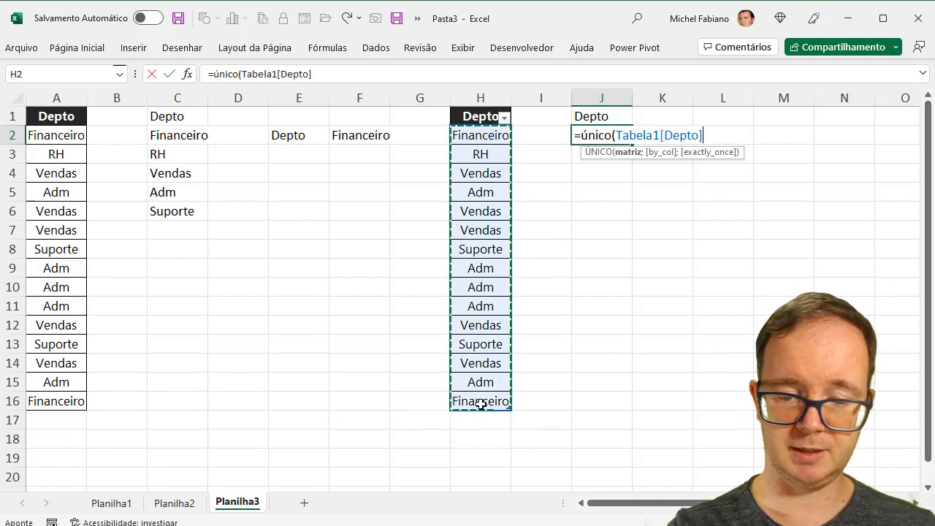
pyautogui.write(')')
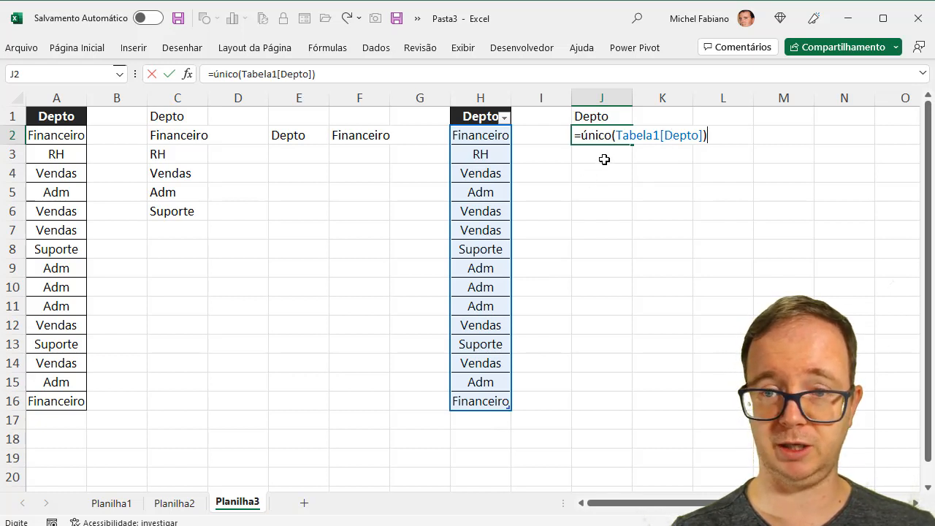
pyautogui.press('Return')
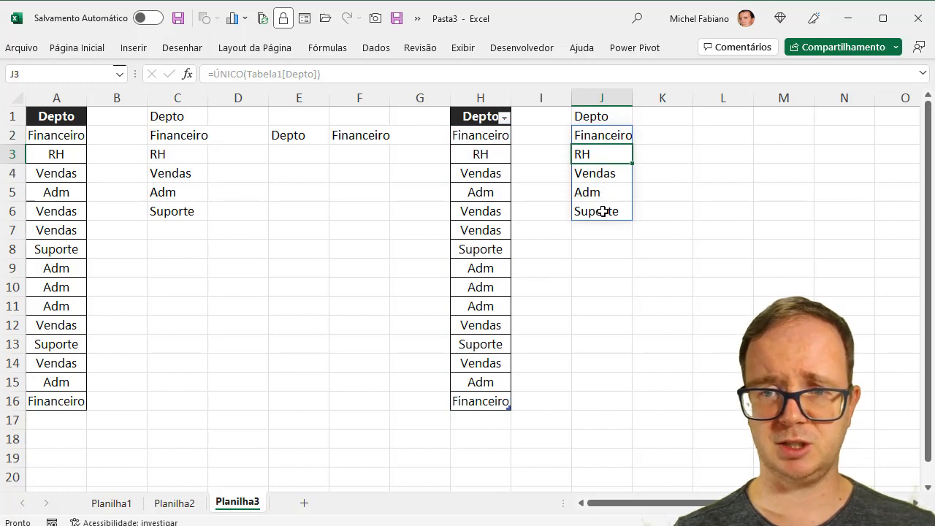
# Add the department Comercial to the table in cell H17 and check the unique list in column J
pyautogui.click(478, 418)
pyautogui.write('Come')
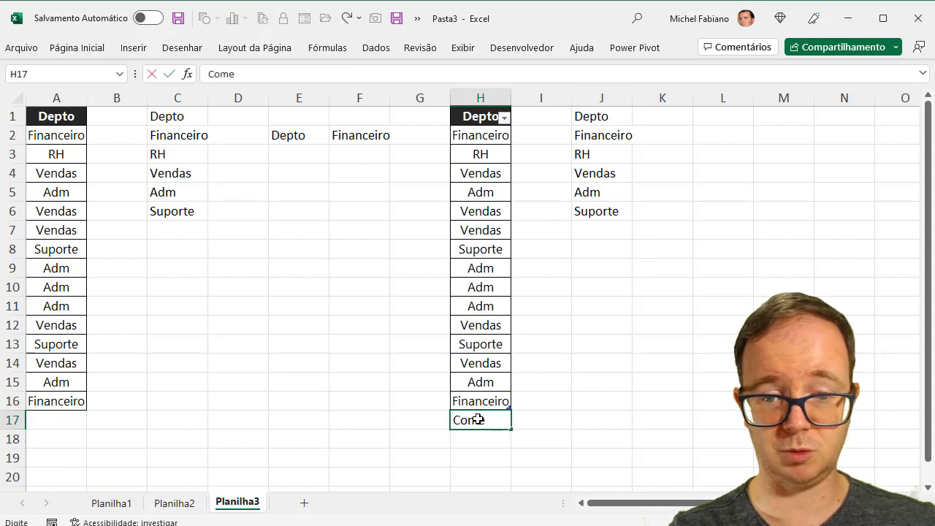
pyautogui.write('rcial')
pyautogui.press('Return')
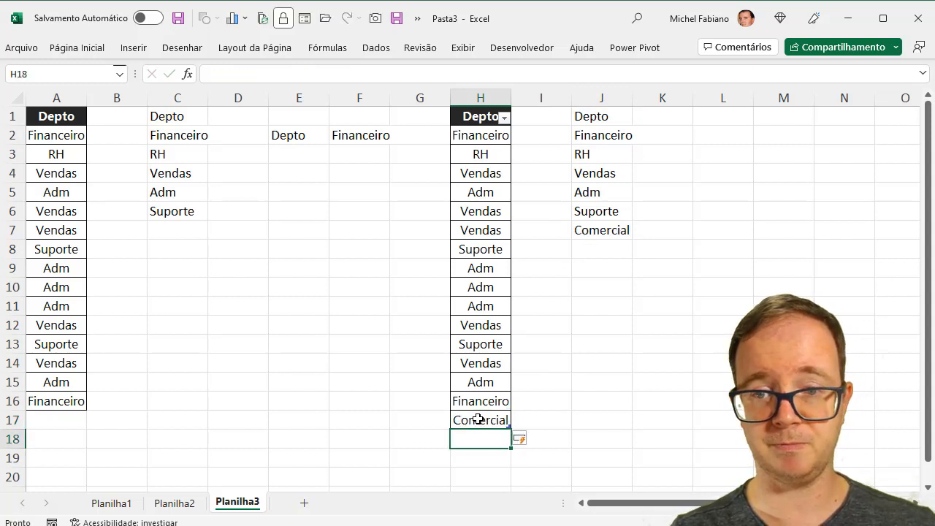
pyautogui.click(601, 232)
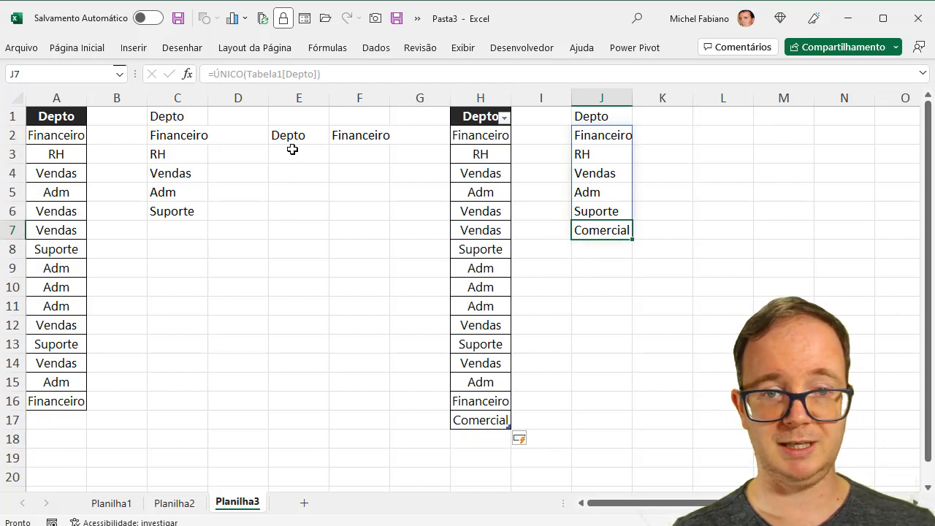
# Enter the label Depto in cell E4
pyautogui.click(286, 175)
pyautogui.write('Depto')
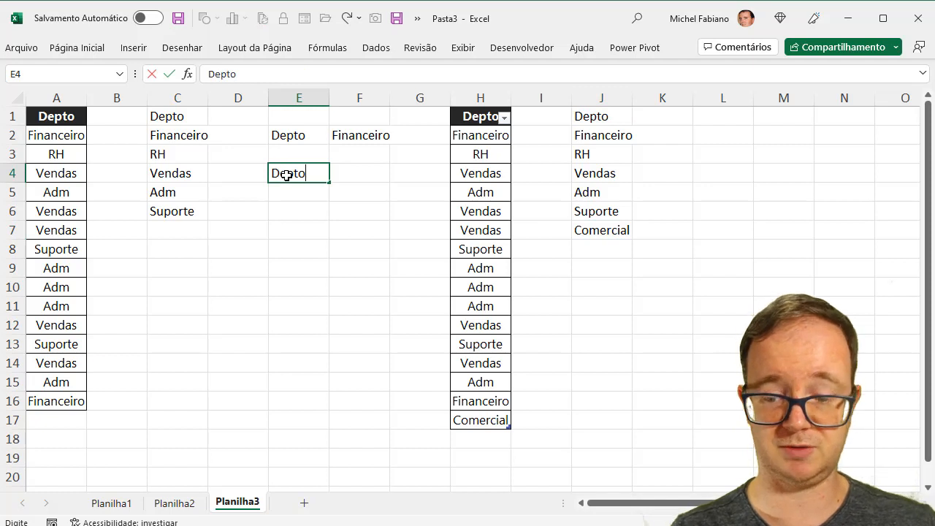
pyautogui.press('Tab')
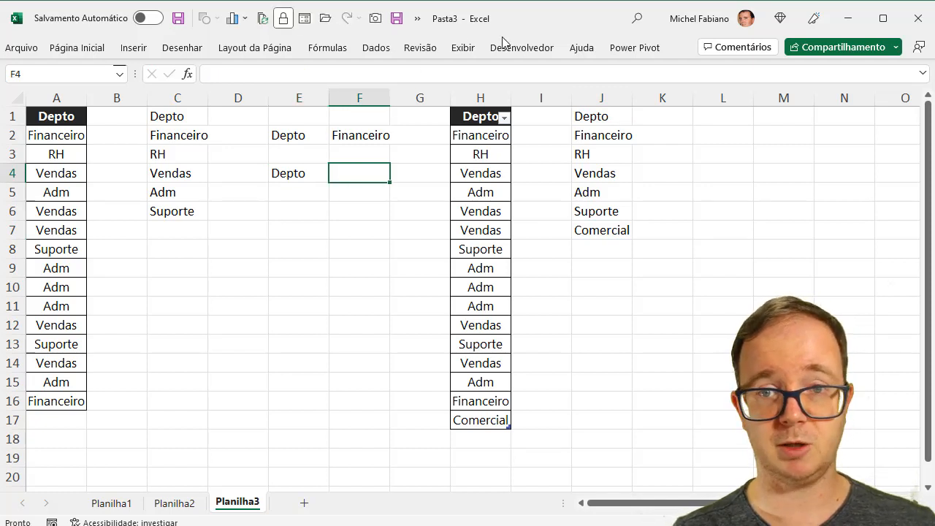
# Add list data validation to cell F4 with the source =$J$2# and open its drop-down list to check the departments
pyautogui.click(371, 49)
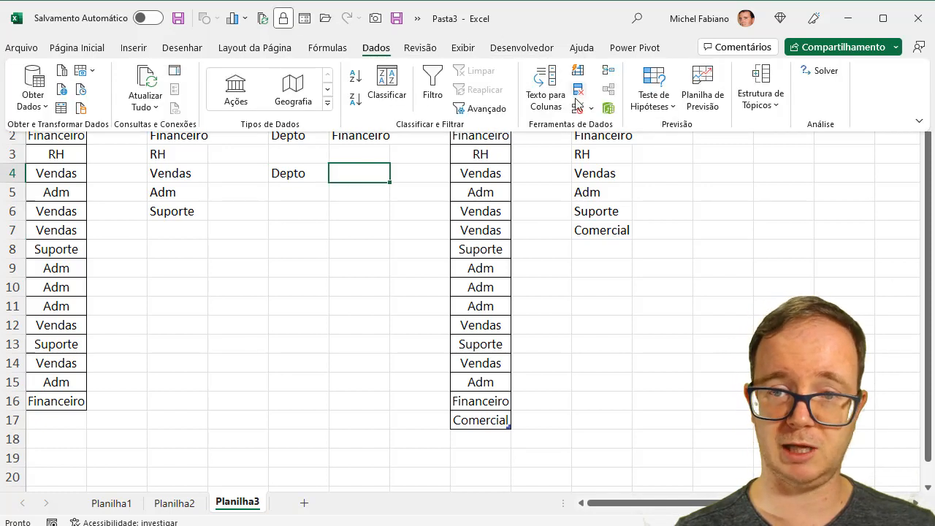
pyautogui.click(592, 110)
pyautogui.click(620, 130)
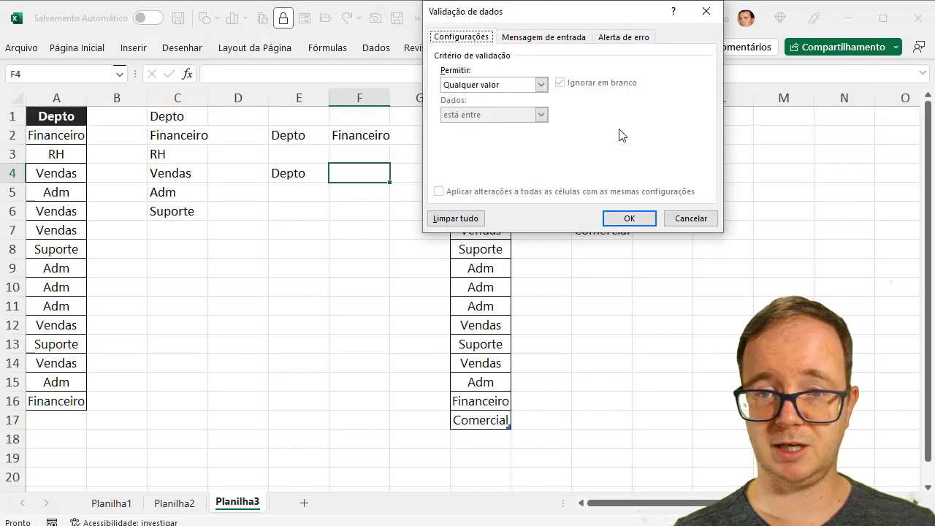
pyautogui.click(530, 85)
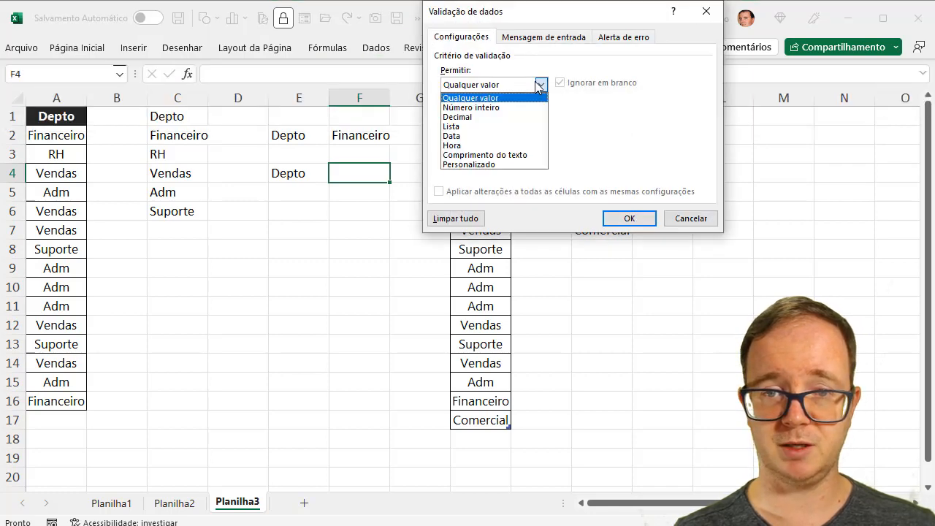
pyautogui.click(472, 125)
pyautogui.click(460, 143)
pyautogui.moveTo(528, 19); pyautogui.dragTo(229, 119)
pyautogui.click(600, 136)
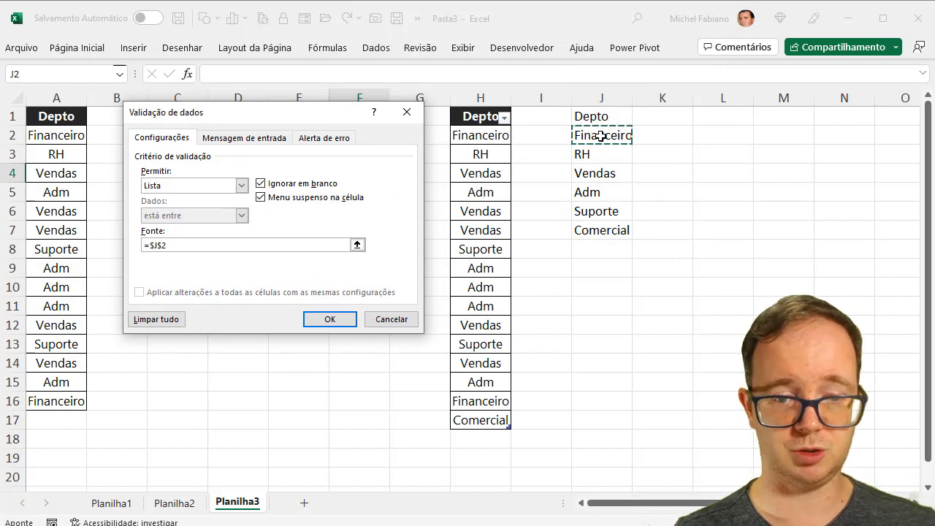
pyautogui.write('#')
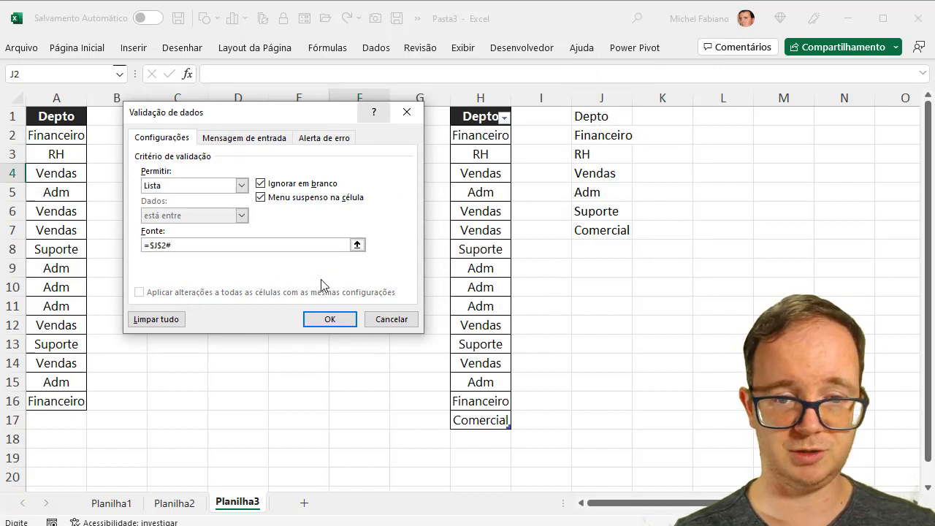
pyautogui.click(333, 321)
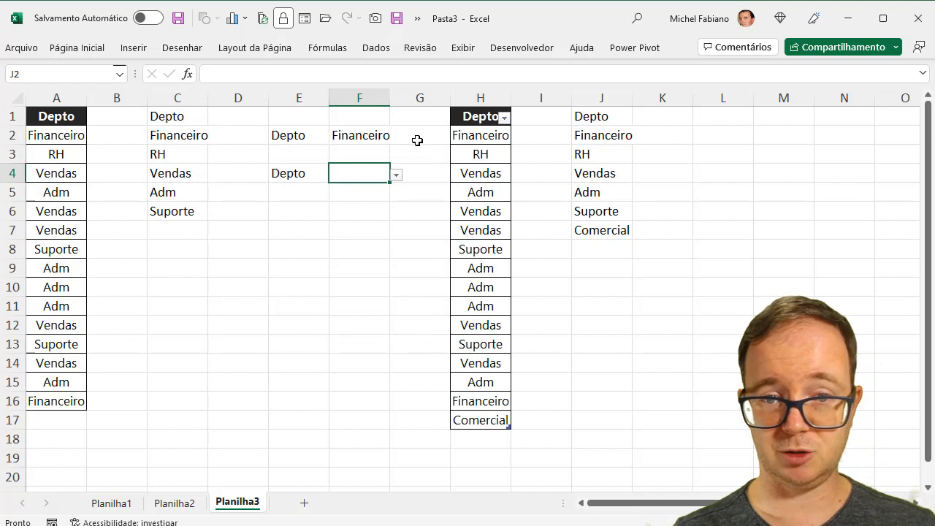
pyautogui.click(398, 178)
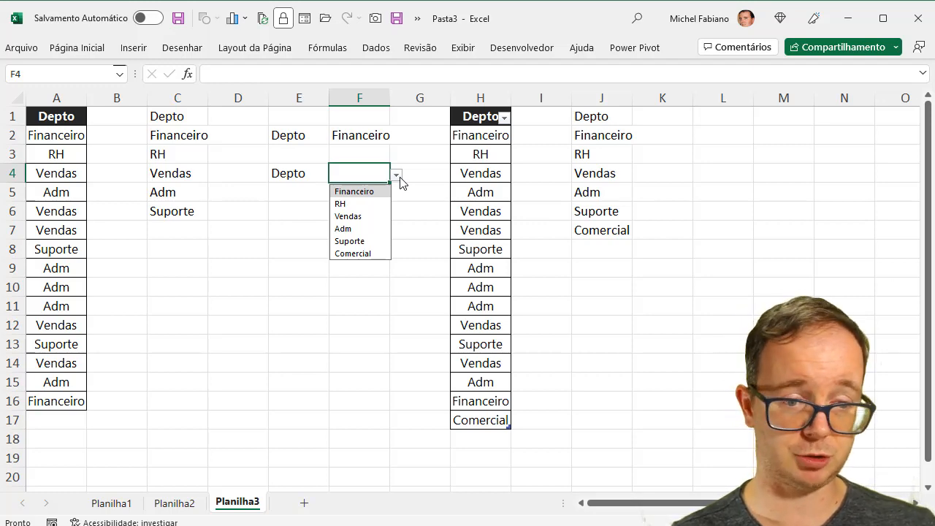
# Copy the Ano column D5:D20 from Planilha1 and paste it at cell A1 of a new sheet
pyautogui.click(128, 503)
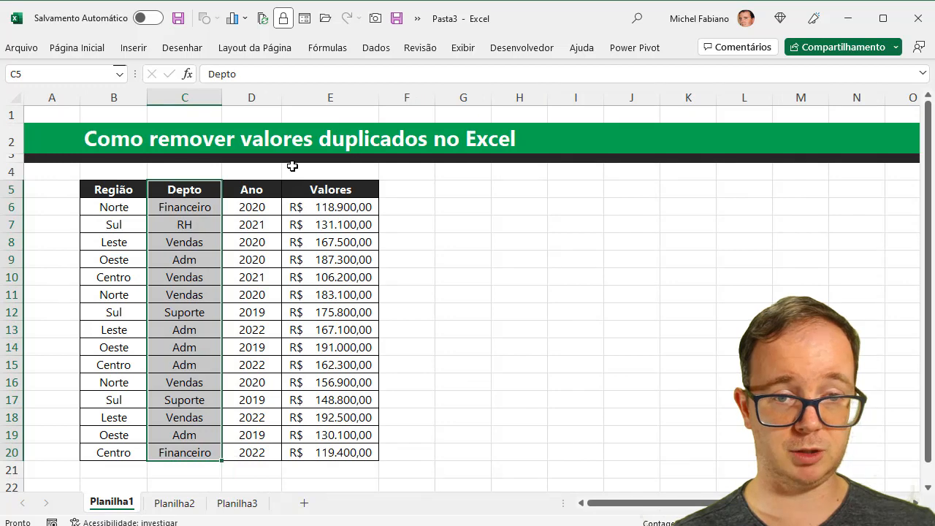
pyautogui.moveTo(252, 189); pyautogui.dragTo(261, 447)
pyautogui.hotkey('ctrl', 'c')
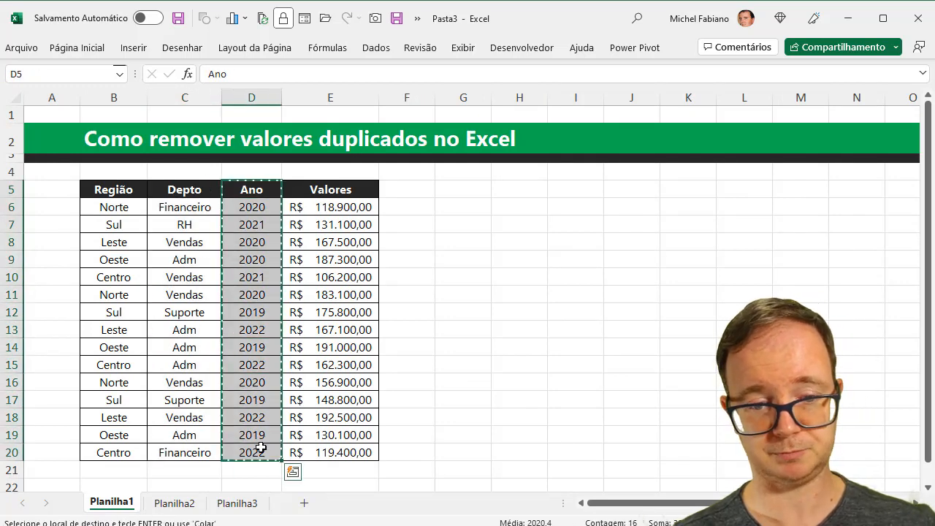
pyautogui.click(304, 504)
pyautogui.hotkey('ctrl', 'v')
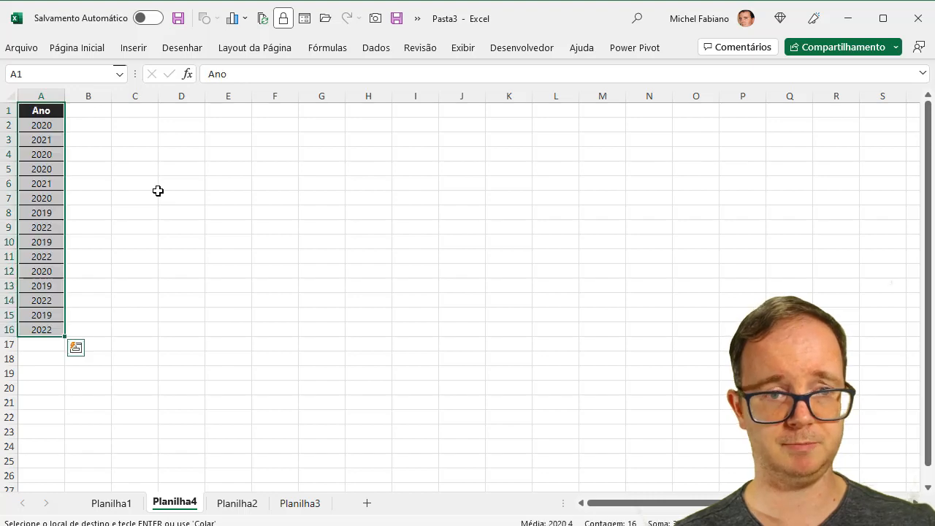
pyautogui.scroll(2, 467, 292)
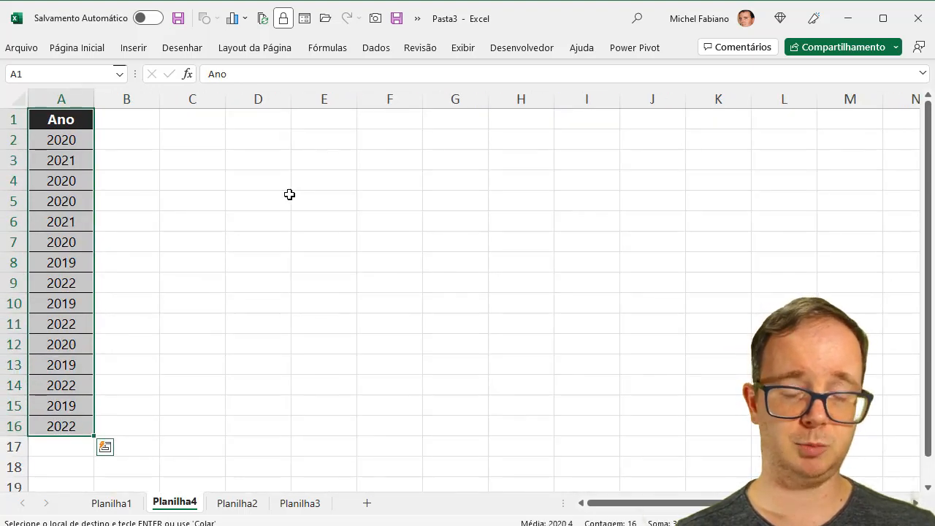
# Enter the heading Estáticos in cell C1
pyautogui.click(203, 118)
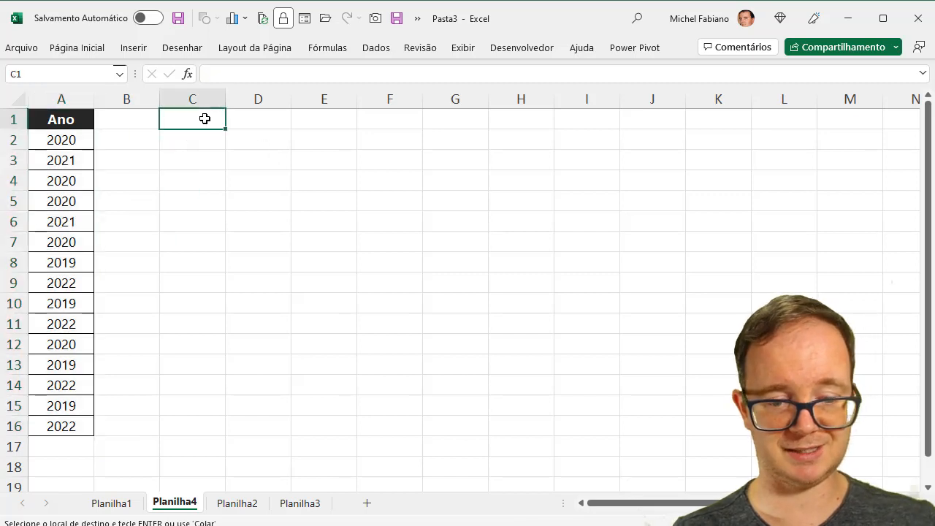
pyautogui.write('Est')
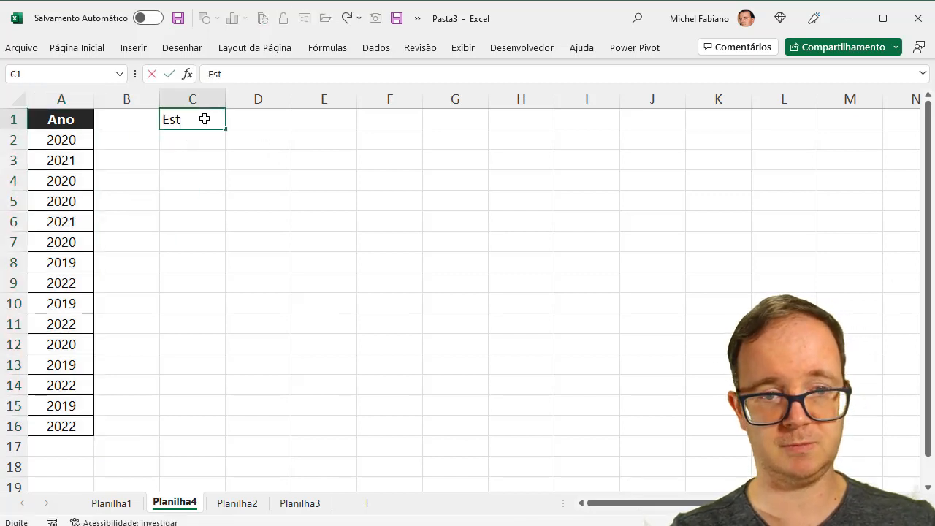
pyautogui.write('áticos')
pyautogui.press('Return')
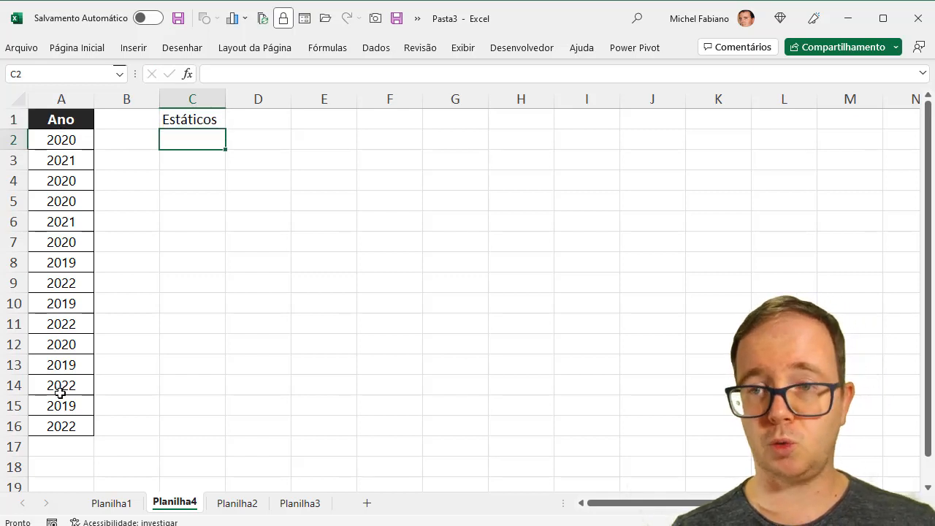
# Remove the duplicate years from column A, treating Ano as the header
pyautogui.click(71, 119)
pyautogui.click(68, 98)
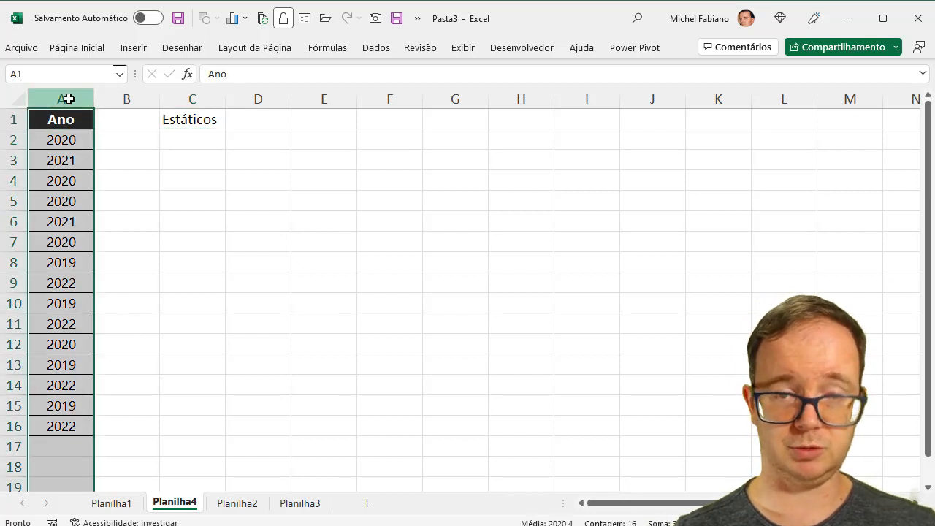
pyautogui.click(374, 48)
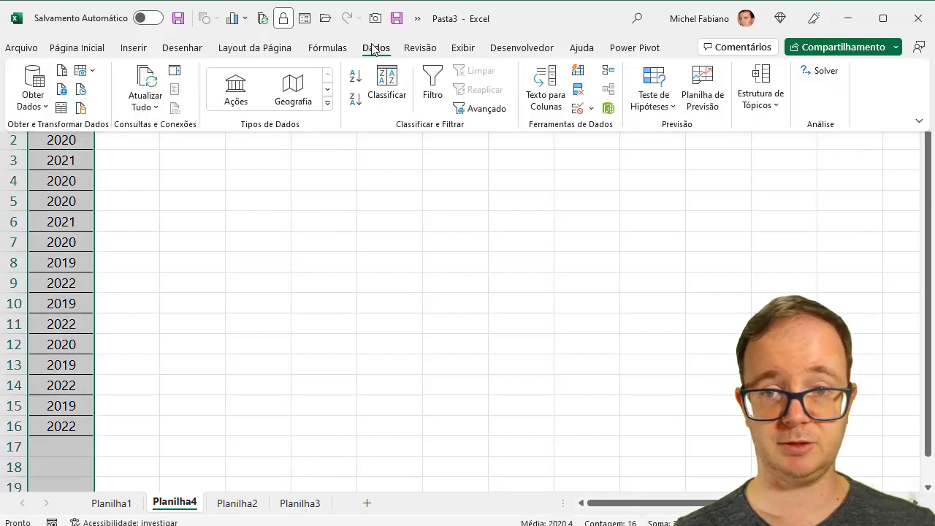
pyautogui.click(590, 107)
pyautogui.click(578, 89)
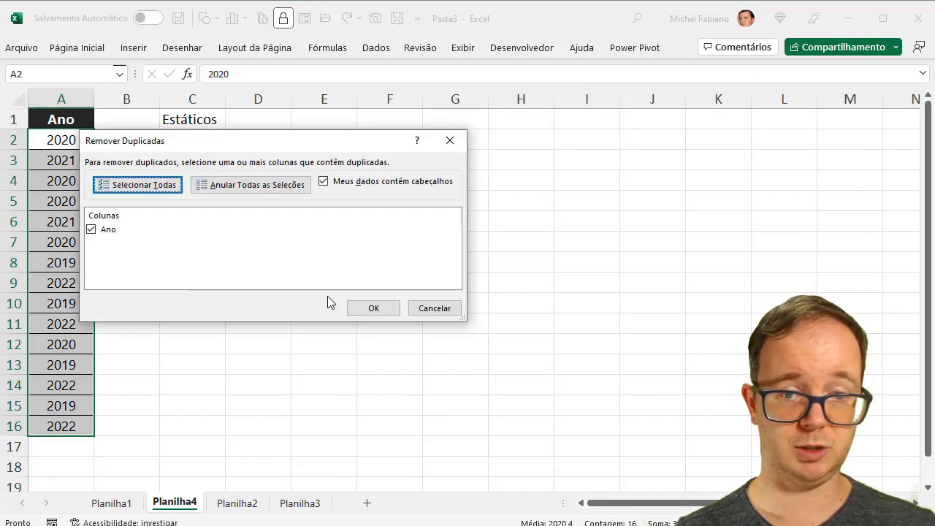
pyautogui.click(368, 312)
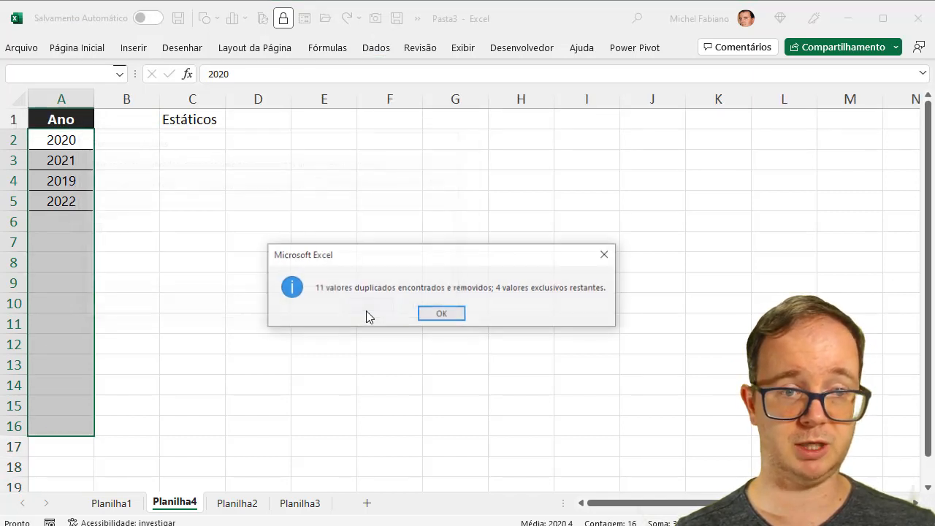
pyautogui.click(442, 314)
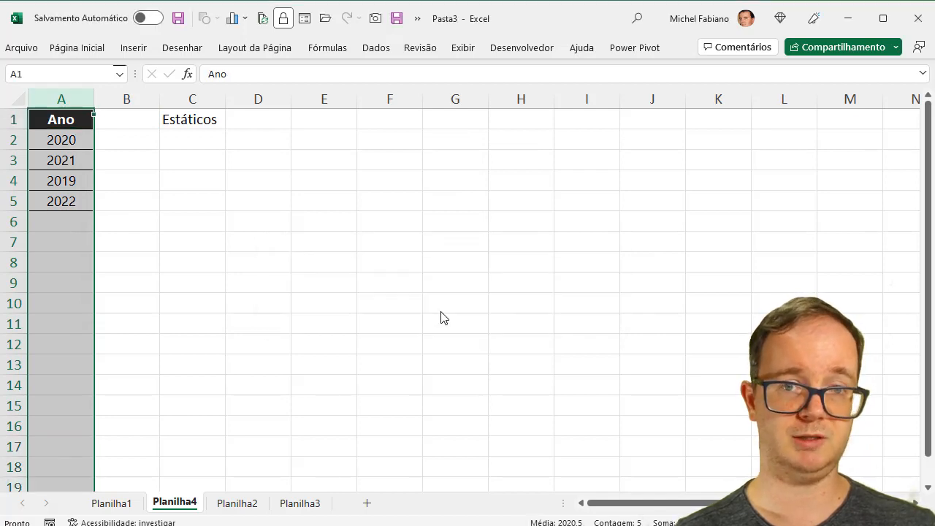
# Add list data validation to cell C2 with the source =$A$2:$A$5 and check its drop-down list
pyautogui.click(203, 144)
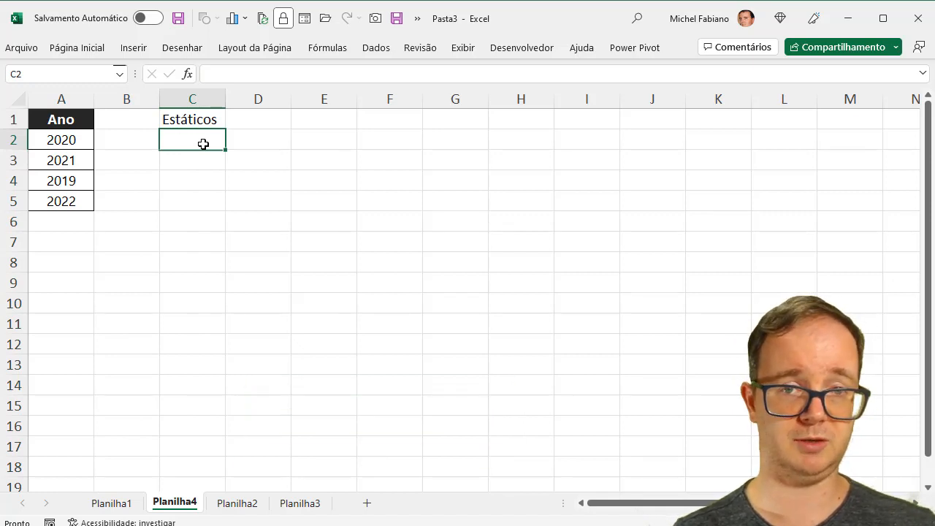
pyautogui.click(377, 48)
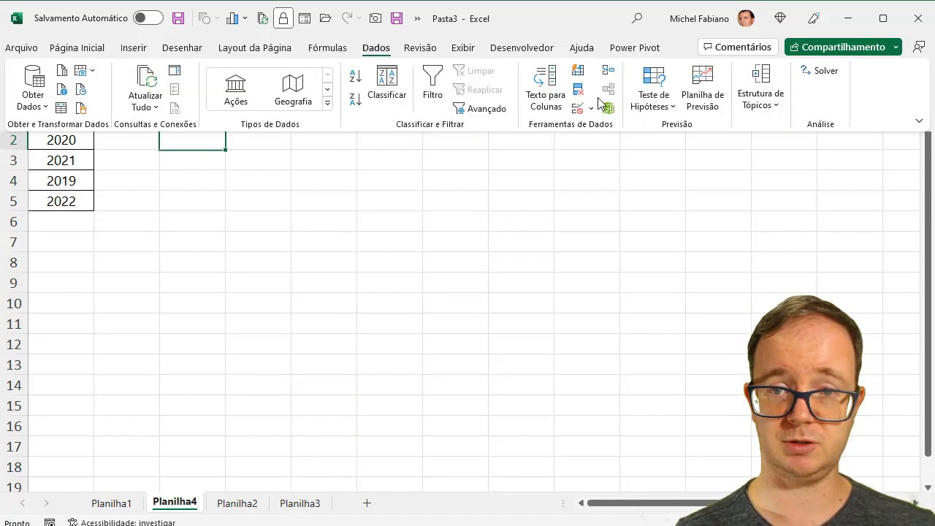
pyautogui.click(592, 109)
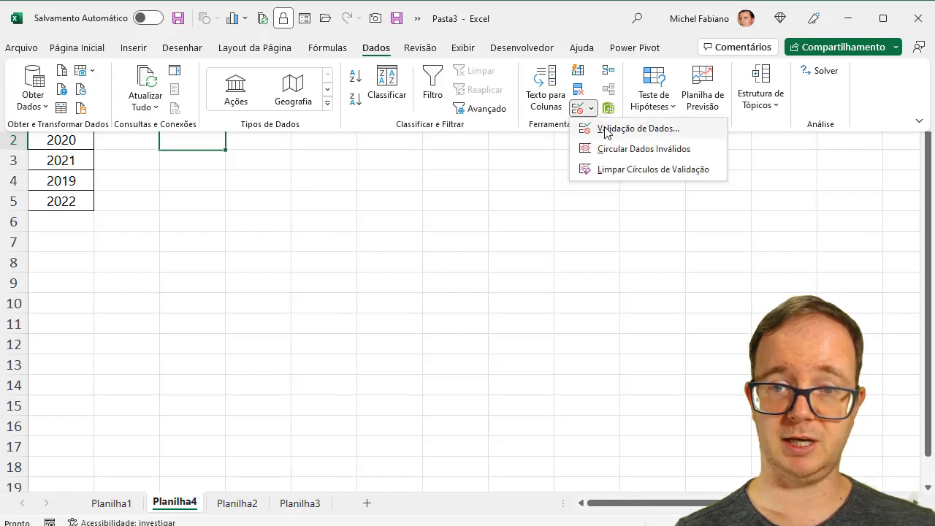
pyautogui.click(604, 131)
pyautogui.click(242, 187)
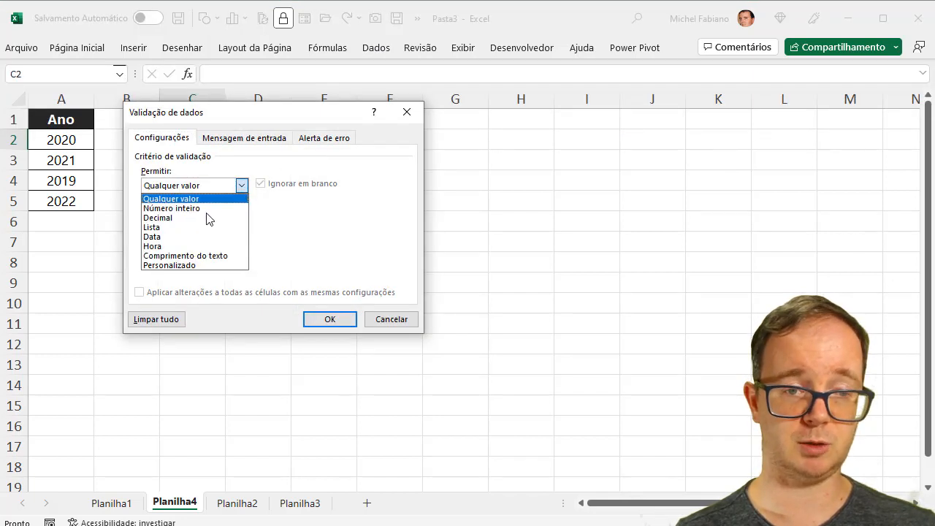
pyautogui.click(190, 227)
pyautogui.click(182, 246)
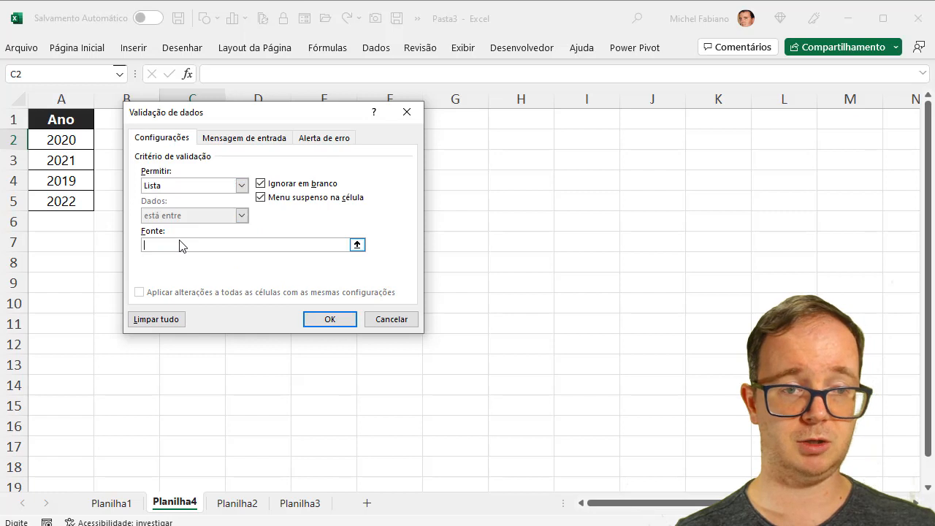
pyautogui.moveTo(63, 140); pyautogui.dragTo(60, 201)
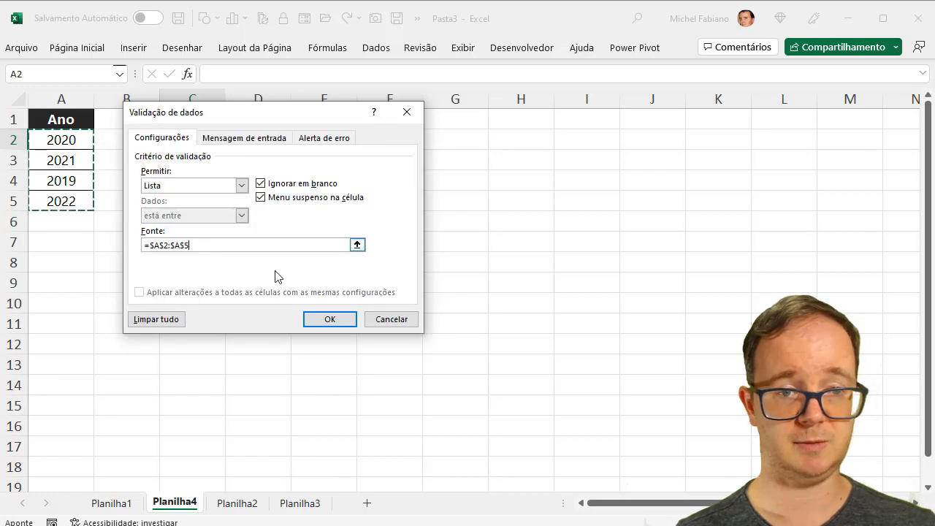
pyautogui.click(328, 317)
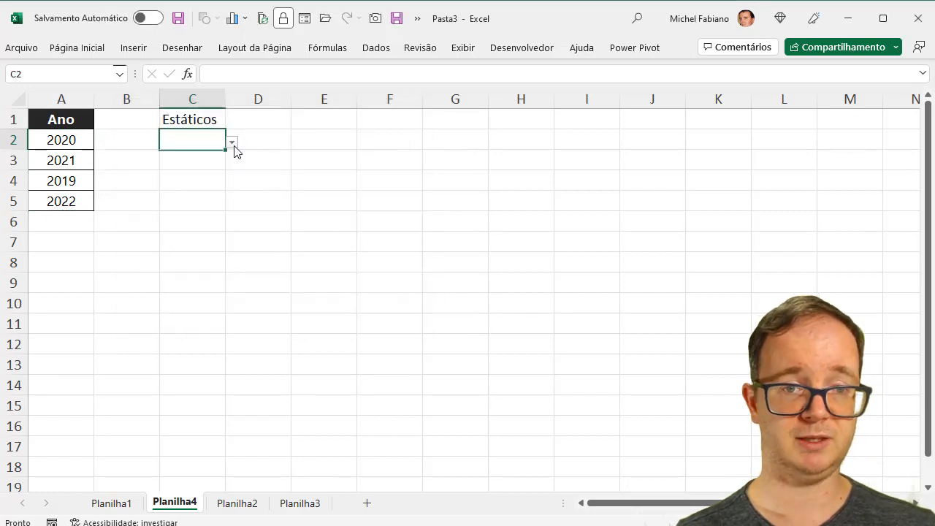
pyautogui.click(232, 144)
pyautogui.click(233, 143)
# Enter the heading Dinâmicos in cell E1
pyautogui.click(328, 125)
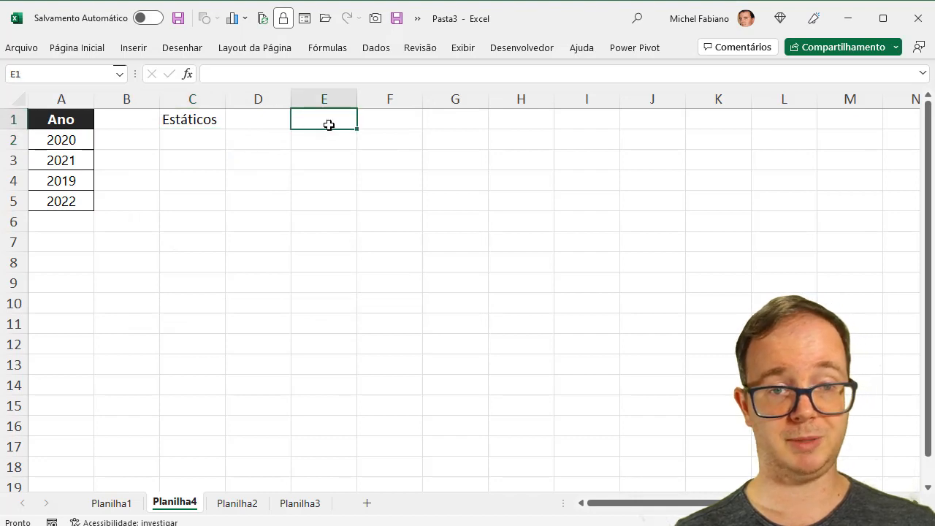
pyautogui.write('Dinâmic')
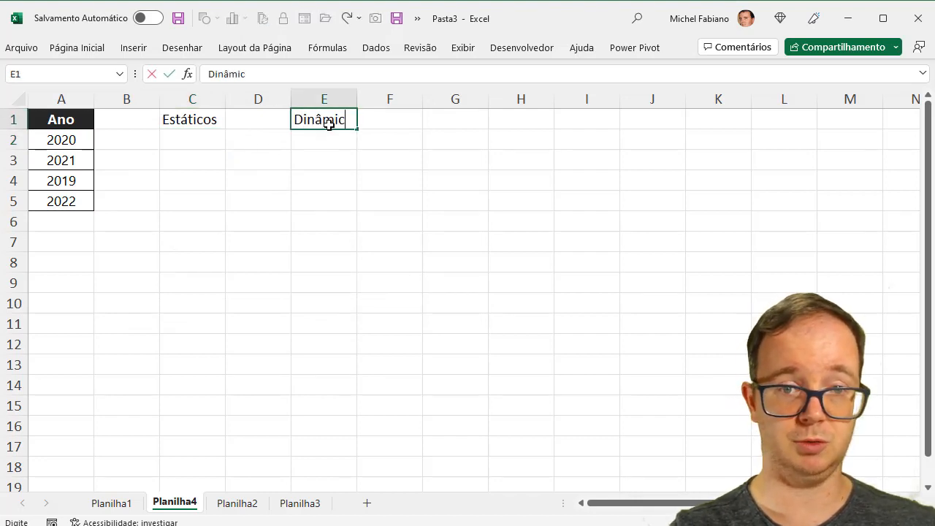
pyautogui.write('os')
pyautogui.press('Return')
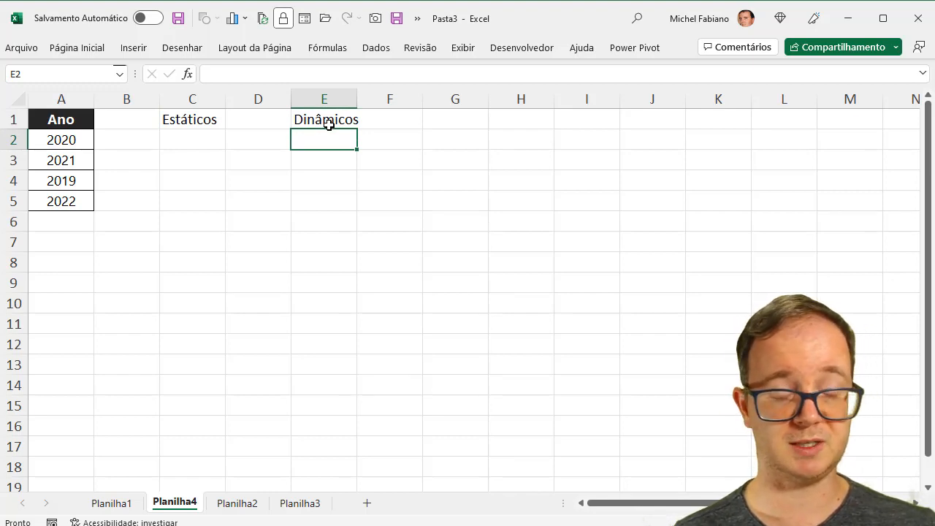
# Copy the full Ano column from Planilha1 again and paste it into column G of Planilha4
pyautogui.press('Right')
pyautogui.press('Right')
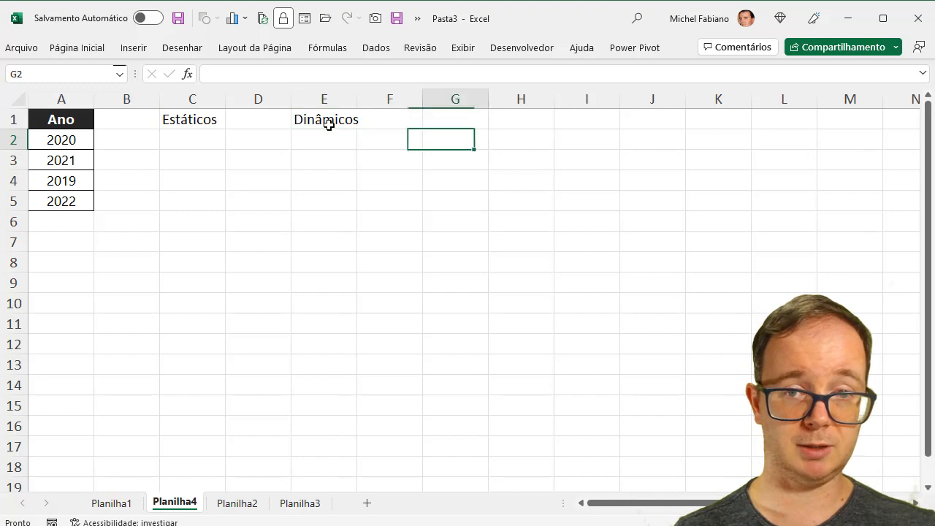
pyautogui.press('Up')
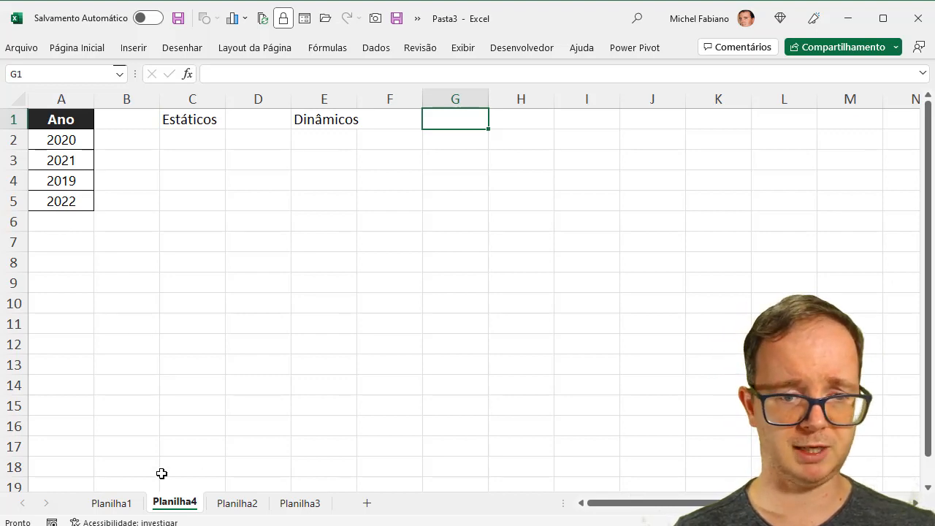
pyautogui.click(114, 503)
pyautogui.hotkey('ctrl', 'c')
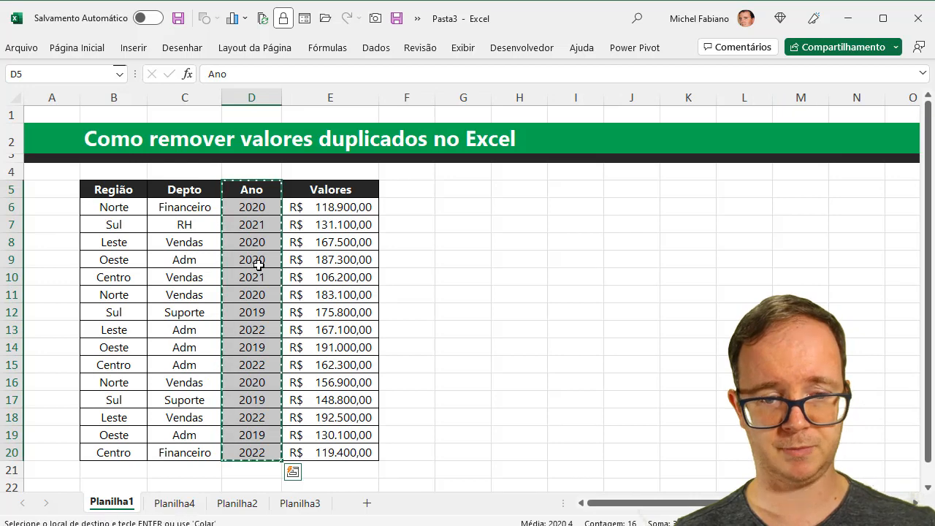
pyautogui.click(179, 502)
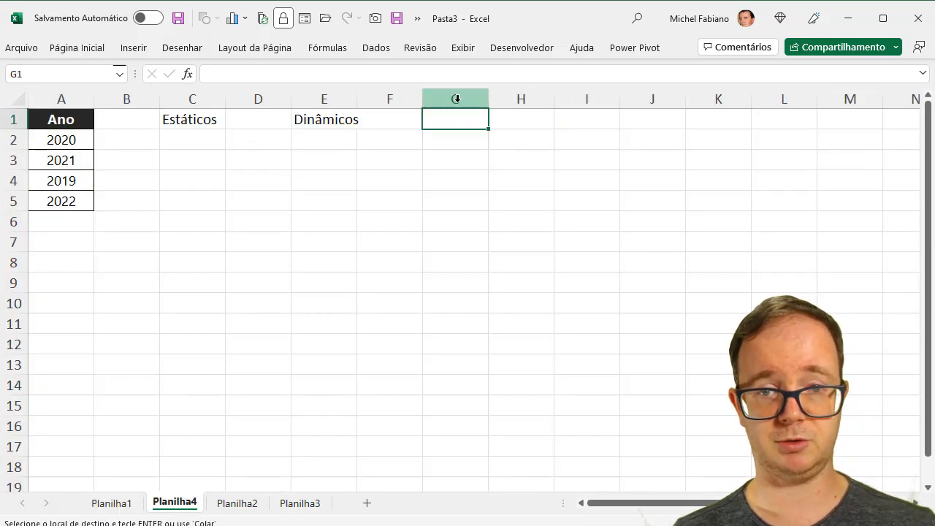
pyautogui.click(456, 99)
pyautogui.hotkey('ctrl', 'v')
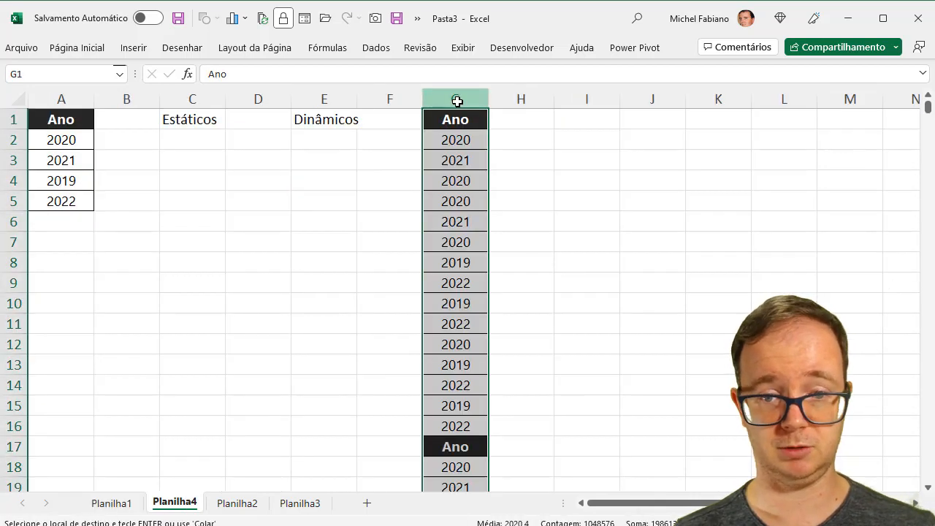
pyautogui.click(451, 446)
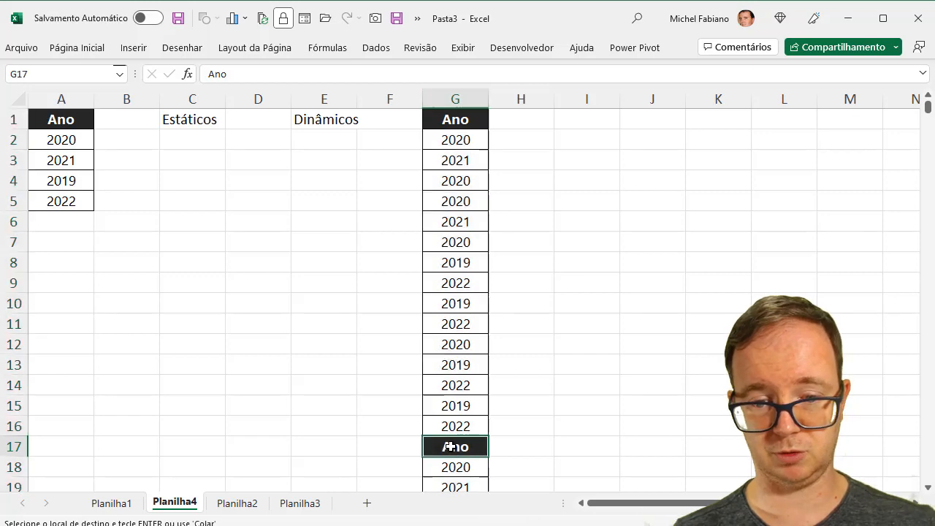
# Delete the surplus repeated Ano data from G17 down to the end of column G, shifting cells left
pyautogui.hotkey('ctrl', 'shift', 'Down')
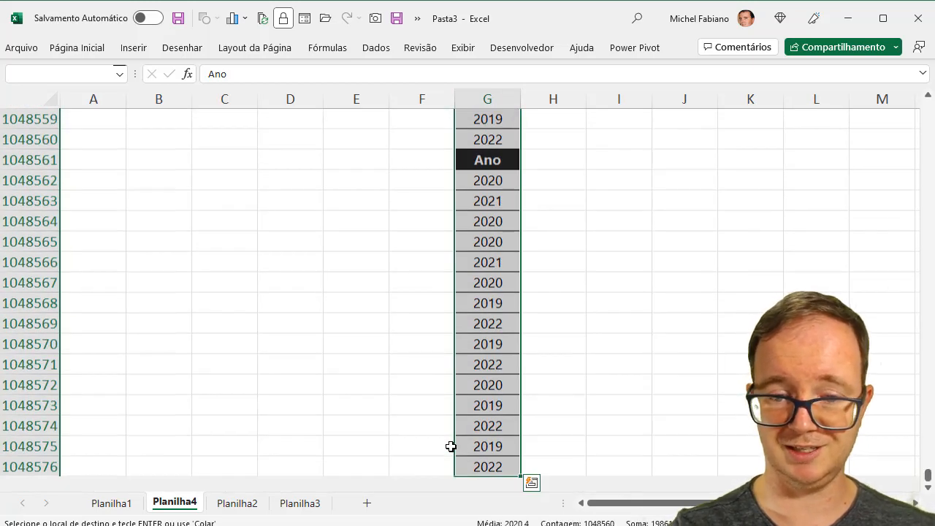
pyautogui.rightClick(482, 358)
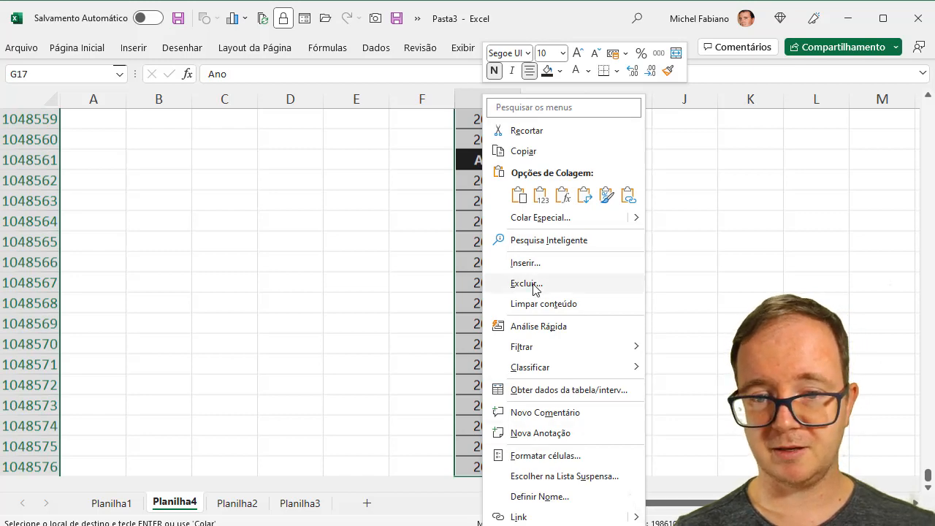
pyautogui.click(537, 282)
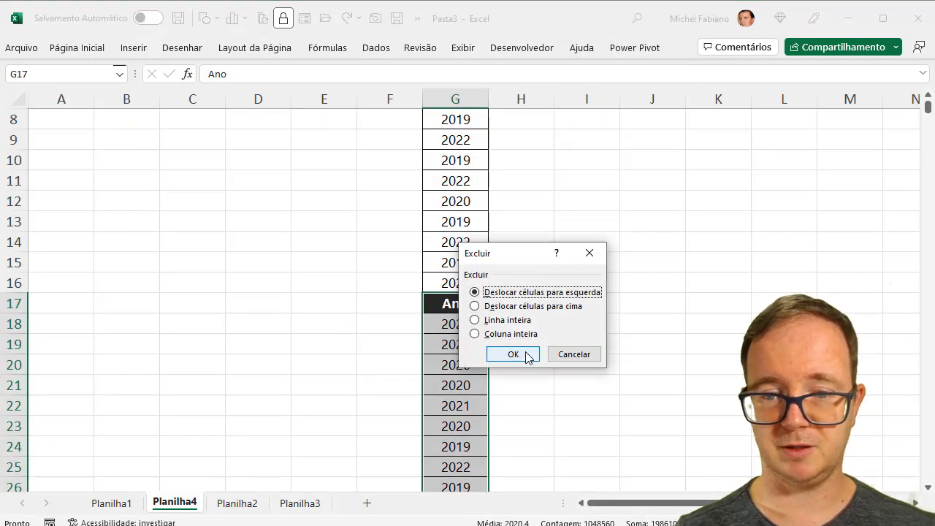
pyautogui.click(527, 355)
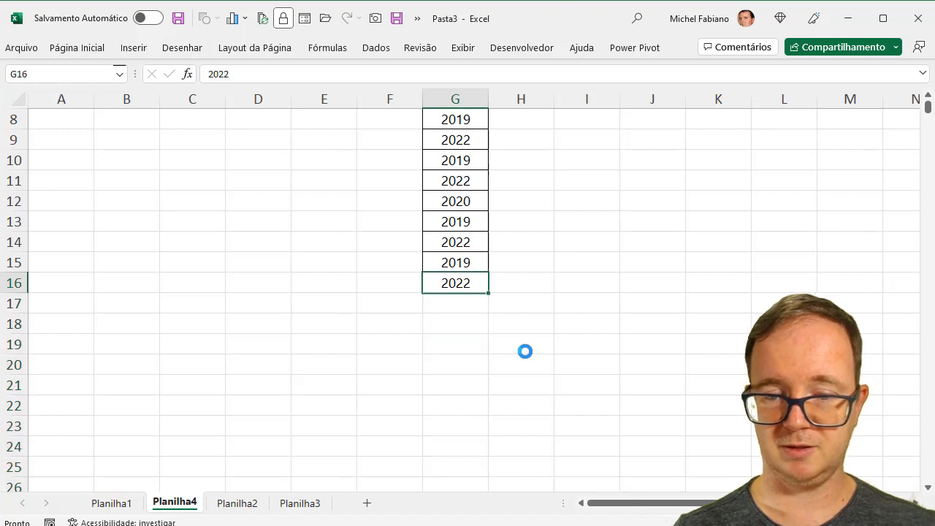
pyautogui.press('Up')
pyautogui.press('Up')
pyautogui.press('Up')
pyautogui.press('Up')
pyautogui.press('Up')
pyautogui.hotkey('ctrl', 'Up')
pyautogui.press('Right')
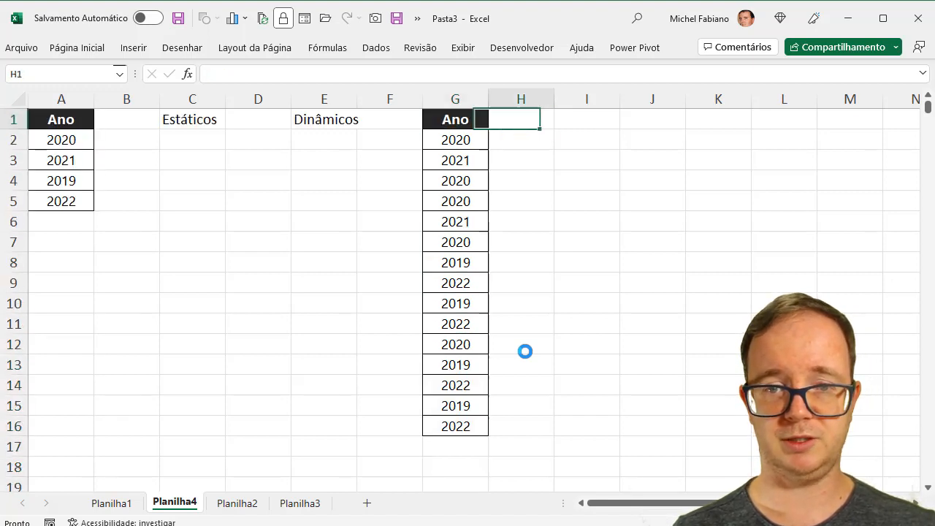
# Remove the duplicate years from G1:G16, treating Ano as the header
pyautogui.moveTo(462, 120); pyautogui.dragTo(459, 428)
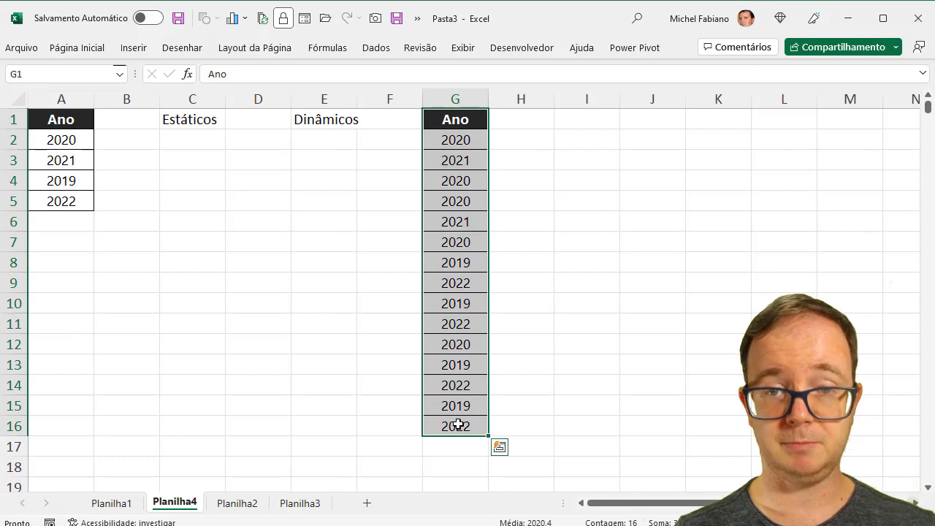
pyautogui.click(376, 48)
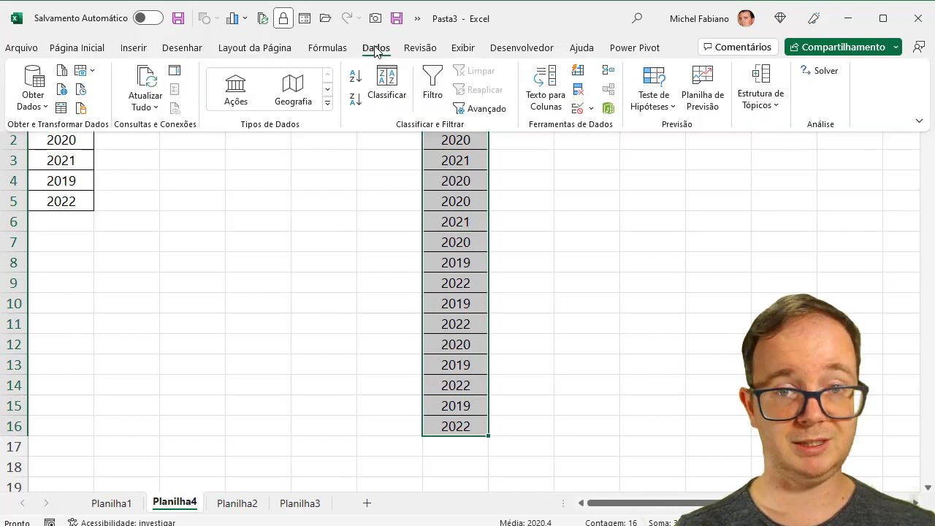
pyautogui.click(582, 90)
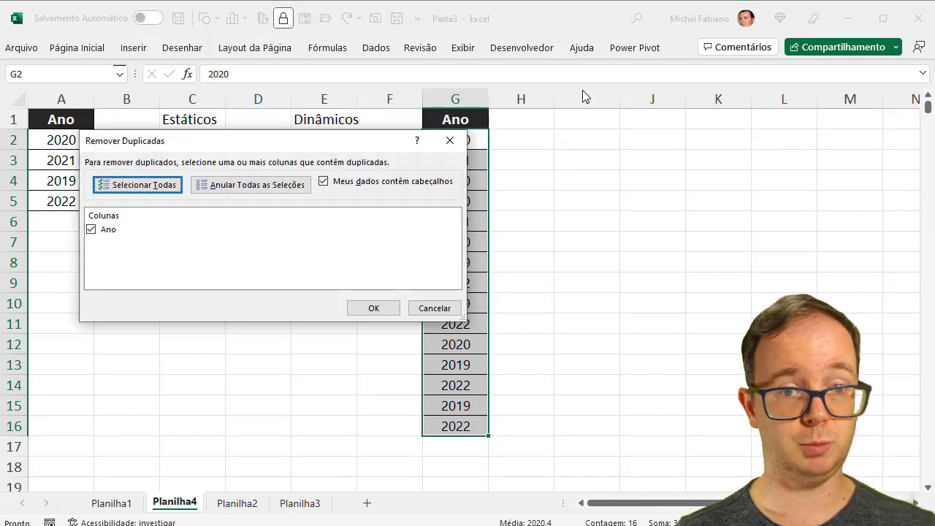
pyautogui.click(373, 308)
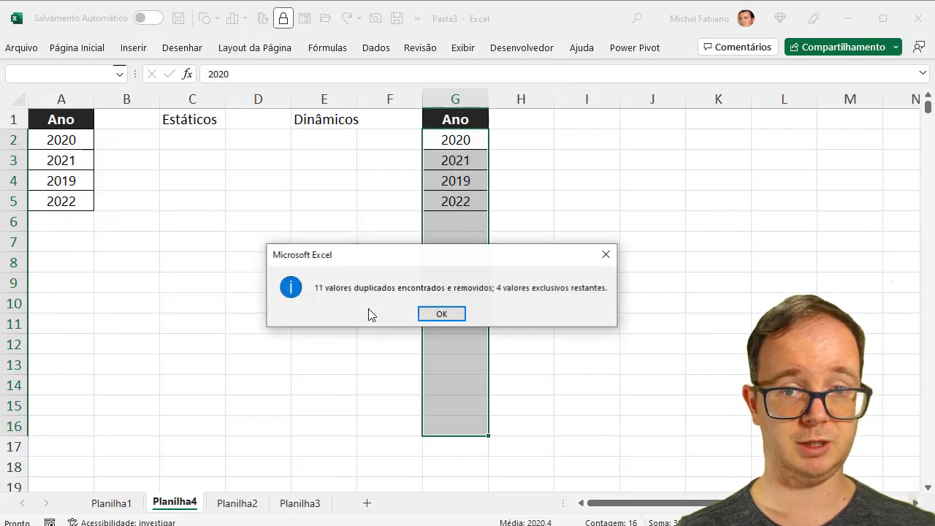
pyautogui.click(444, 313)
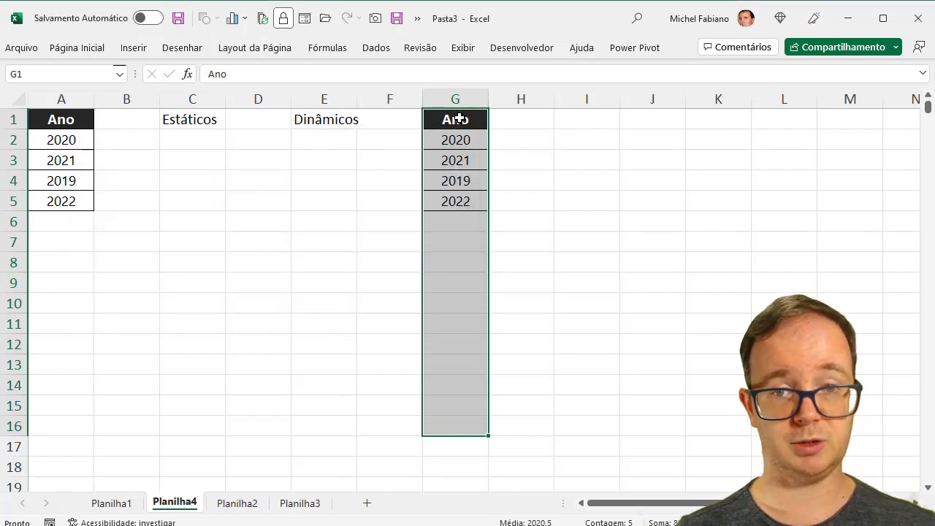
# Format G1:G5 as a table with headers, using a light style with a black header row
pyautogui.moveTo(455, 119); pyautogui.dragTo(458, 201)
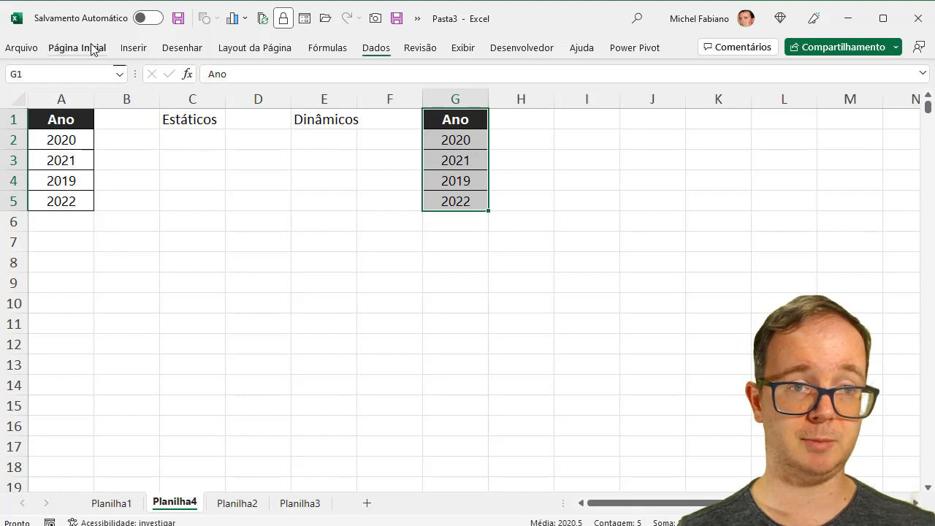
pyautogui.click(87, 47)
pyautogui.click(620, 88)
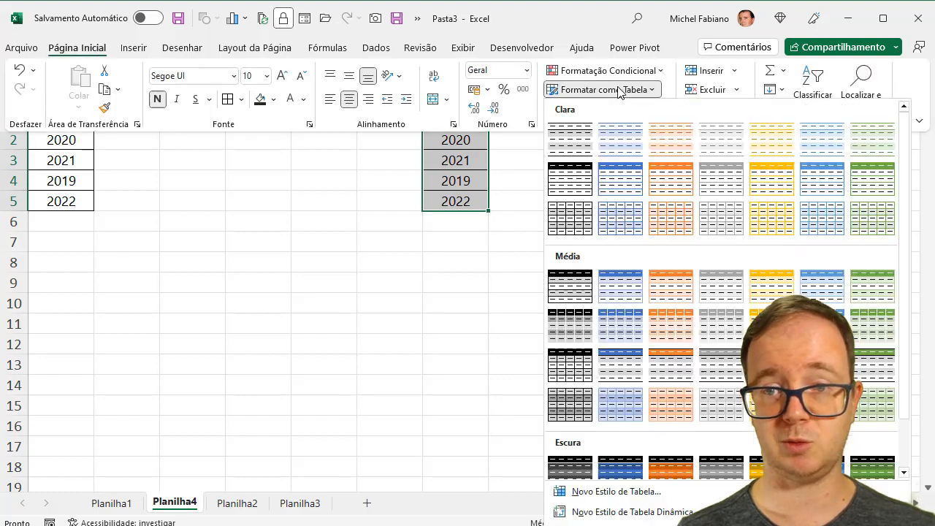
pyautogui.click(576, 187)
pyautogui.click(236, 283)
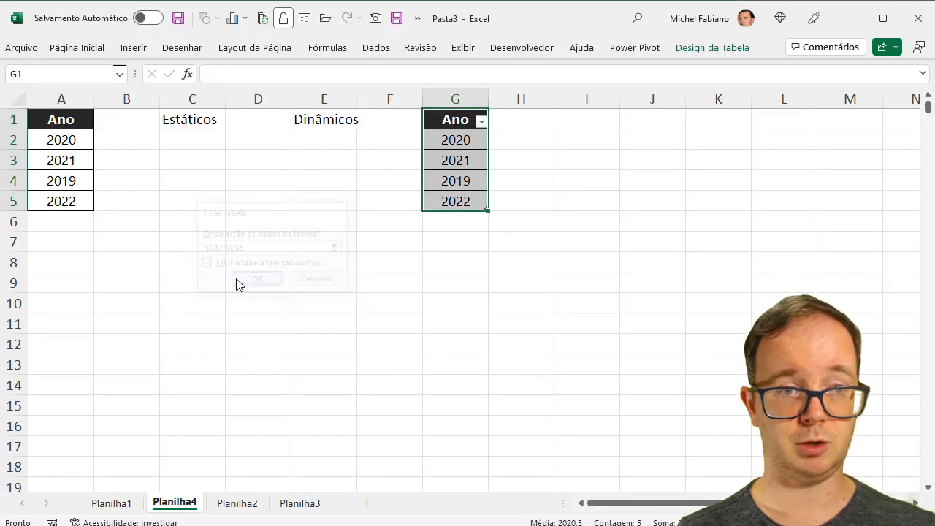
# Rename the column G table as Ano and check that the name was applied
pyautogui.click(730, 48)
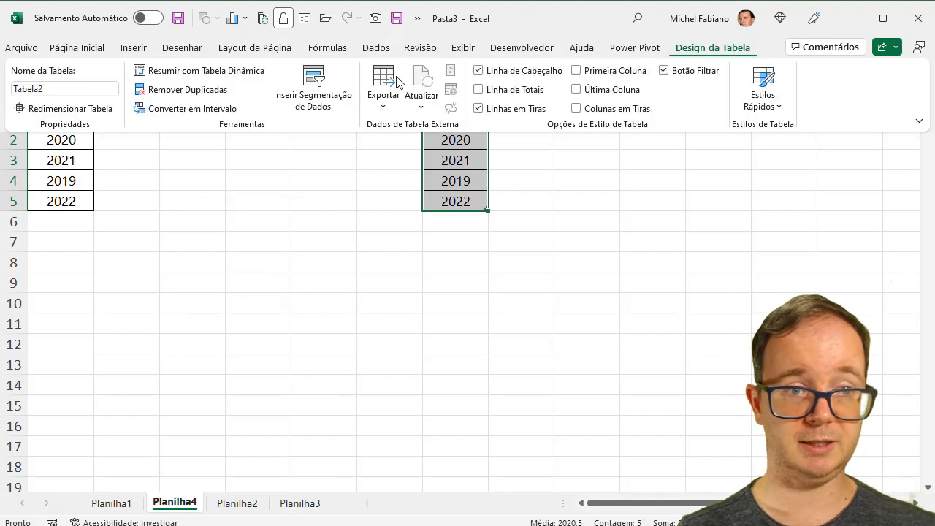
pyautogui.click(44, 91)
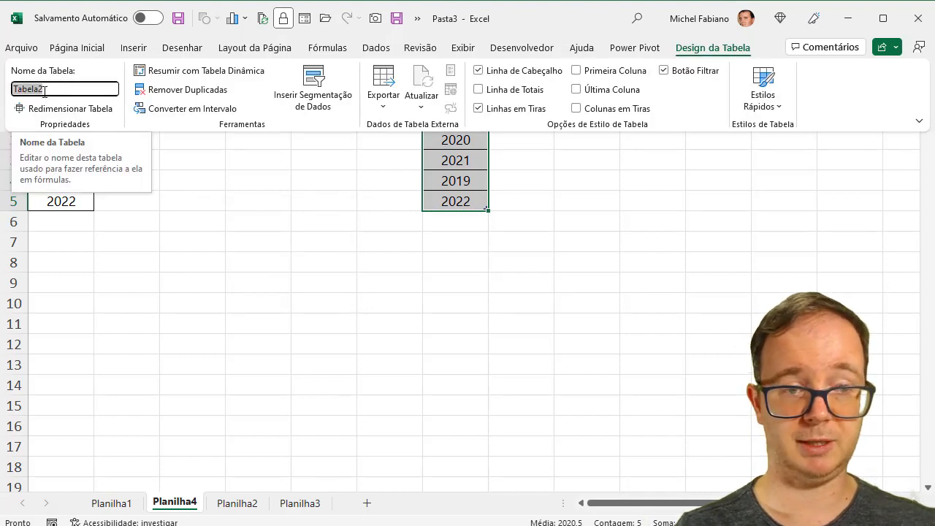
pyautogui.write('Ano')
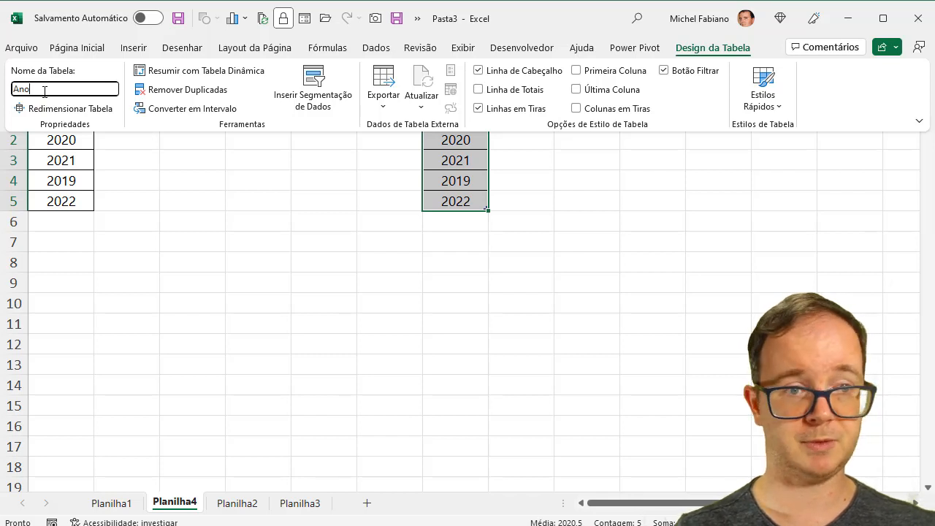
pyautogui.press('Return')
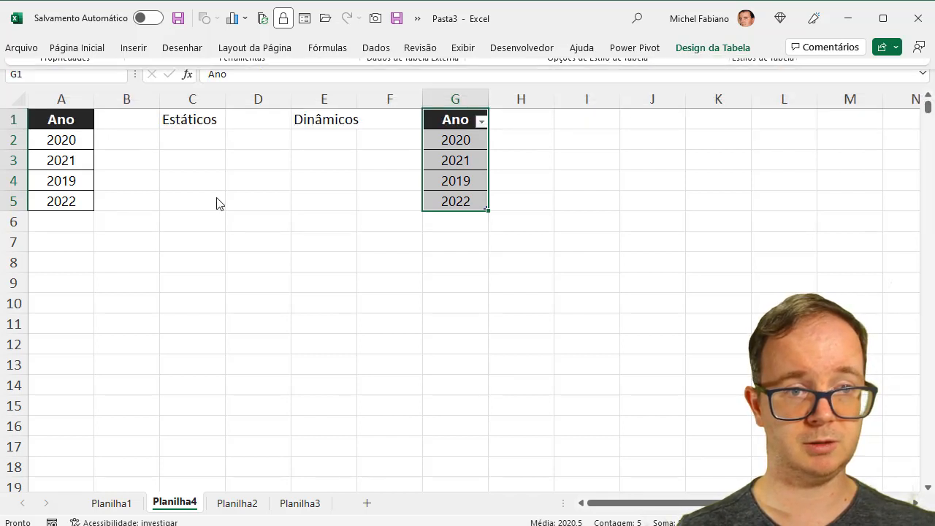
pyautogui.rightClick(693, 48)
pyautogui.click(694, 48)
pyautogui.click(708, 49)
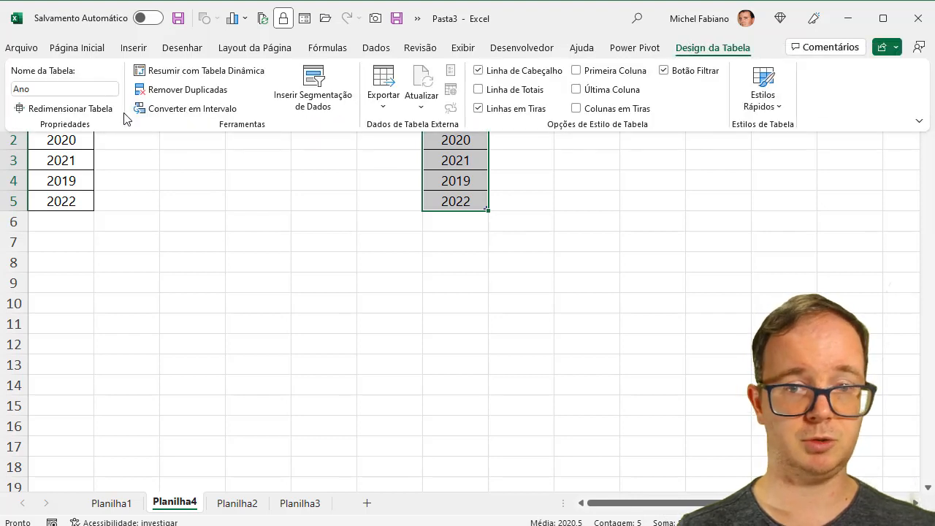
pyautogui.click(338, 217)
# Add list data validation to cell E2 with the source =indireto("ano") and check its drop-down list
pyautogui.click(322, 145)
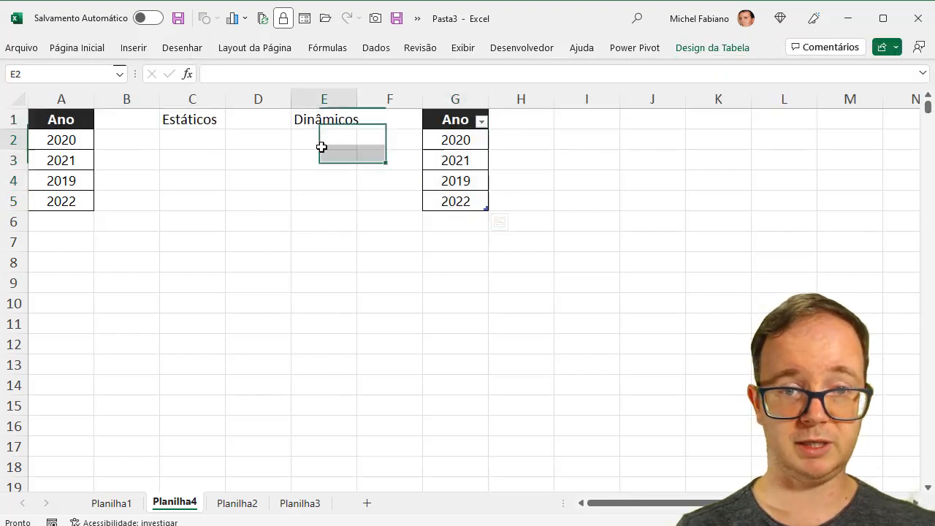
pyautogui.click(385, 52)
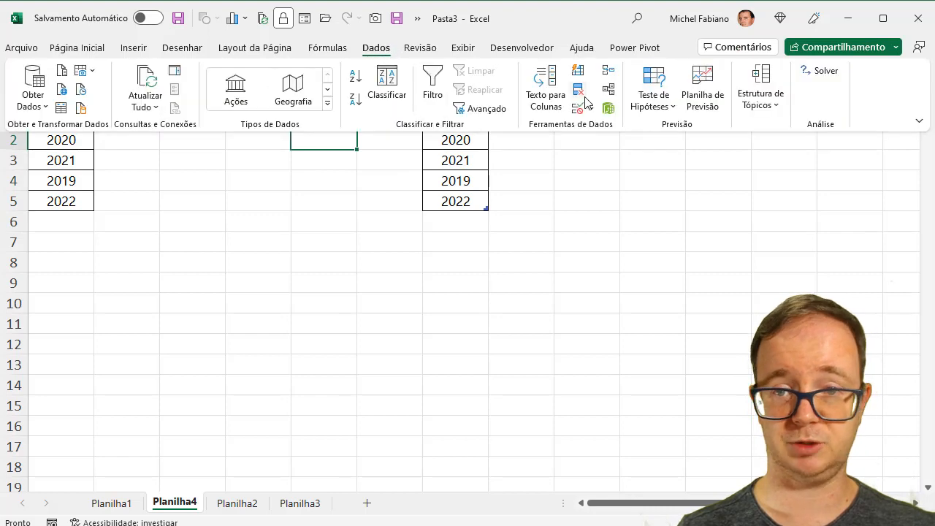
pyautogui.click(579, 109)
pyautogui.click(603, 130)
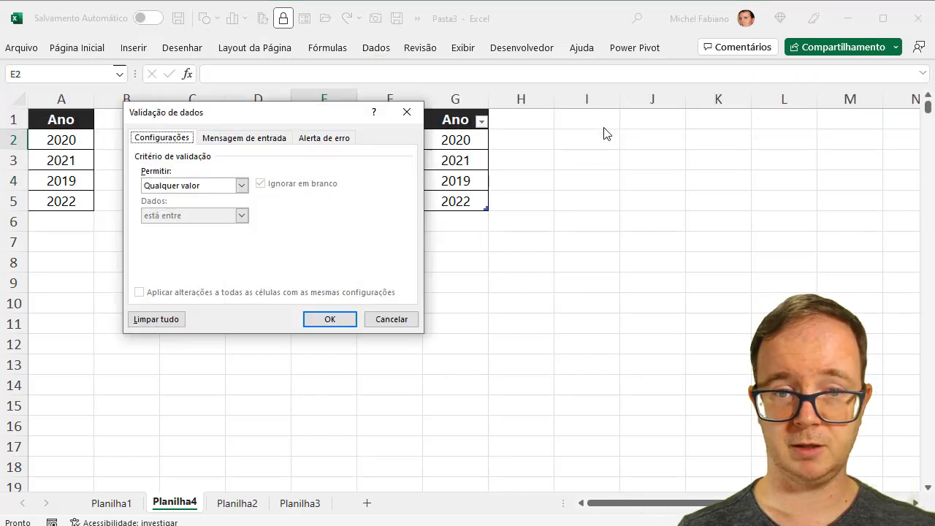
pyautogui.click(241, 186)
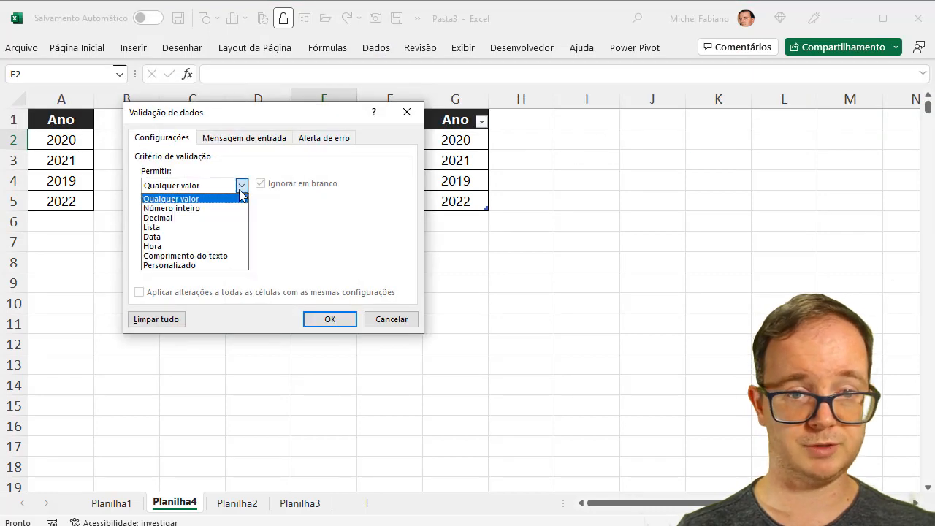
pyautogui.click(179, 227)
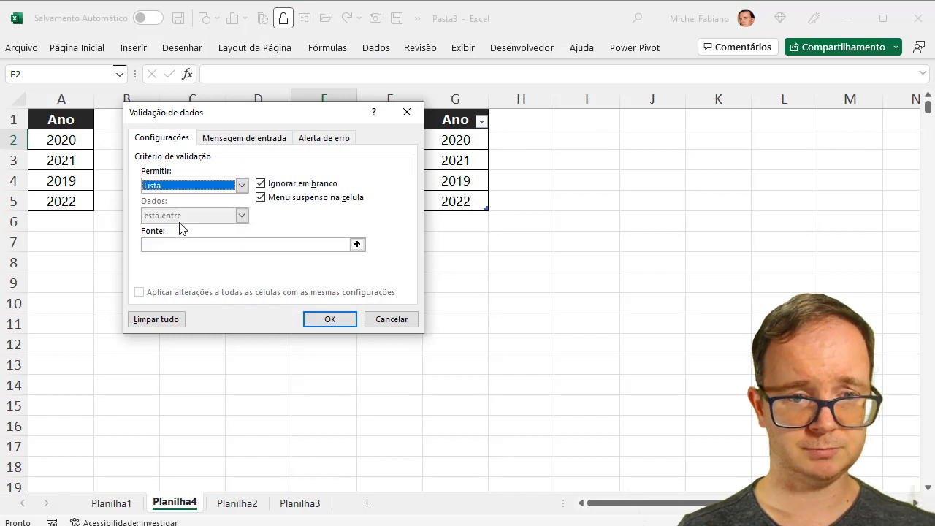
pyautogui.click(194, 247)
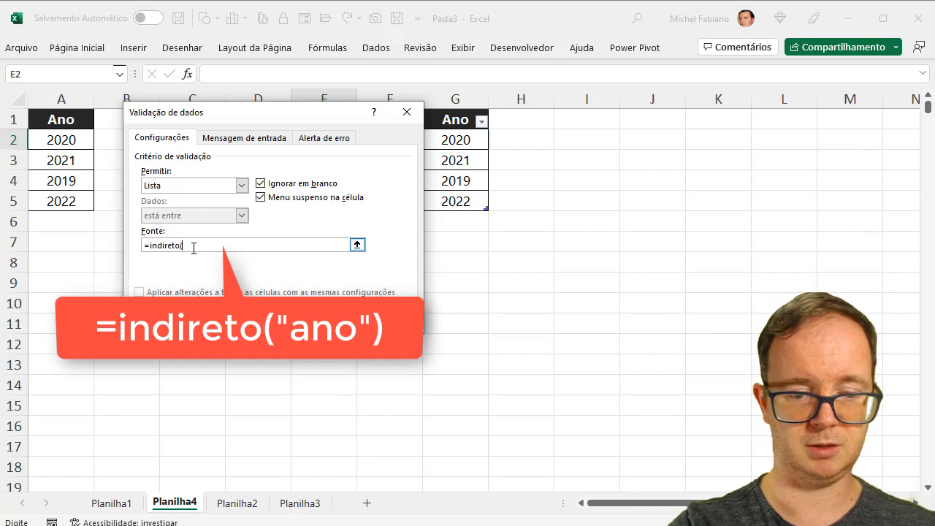
pyautogui.write('=indireto("ano"')
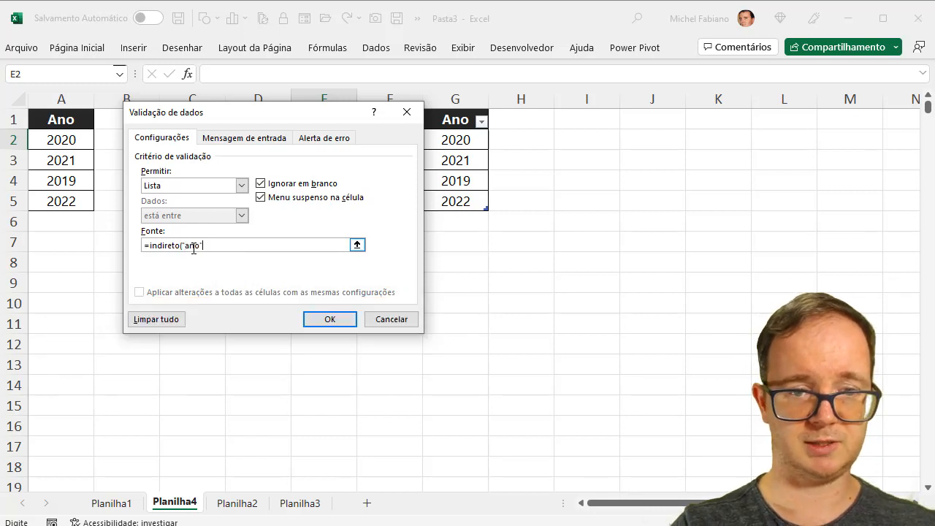
pyautogui.write(')')
pyautogui.click(332, 322)
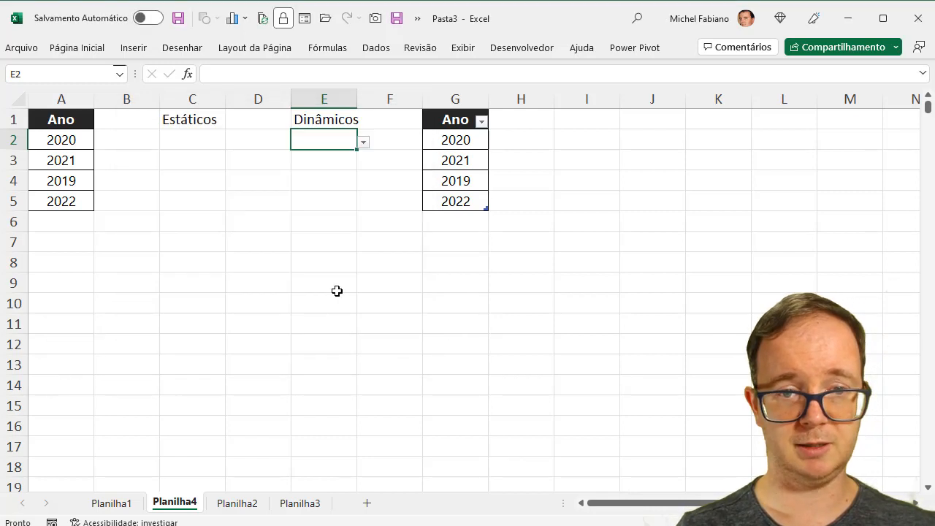
pyautogui.click(363, 143)
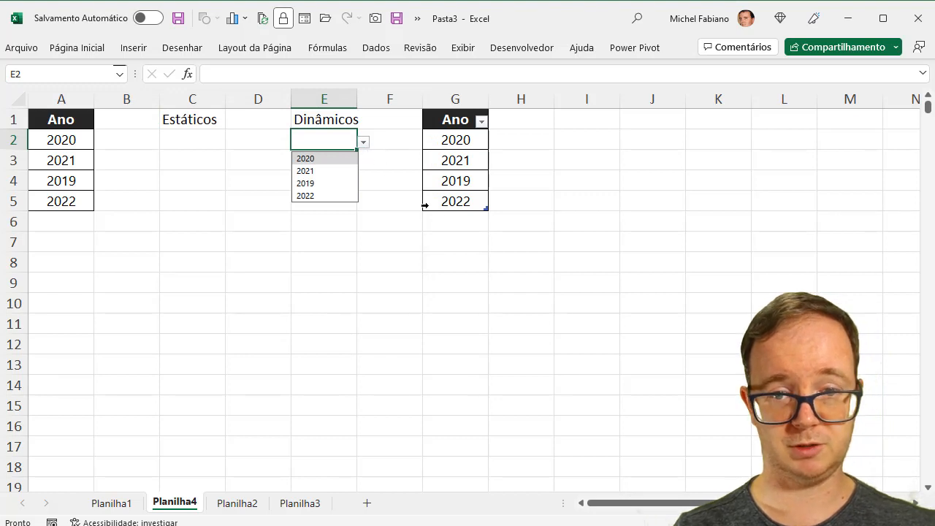
# Add the year 2023 in G6 below the table and check the drop-down list in E2 again
pyautogui.click(448, 225)
pyautogui.write('2023')
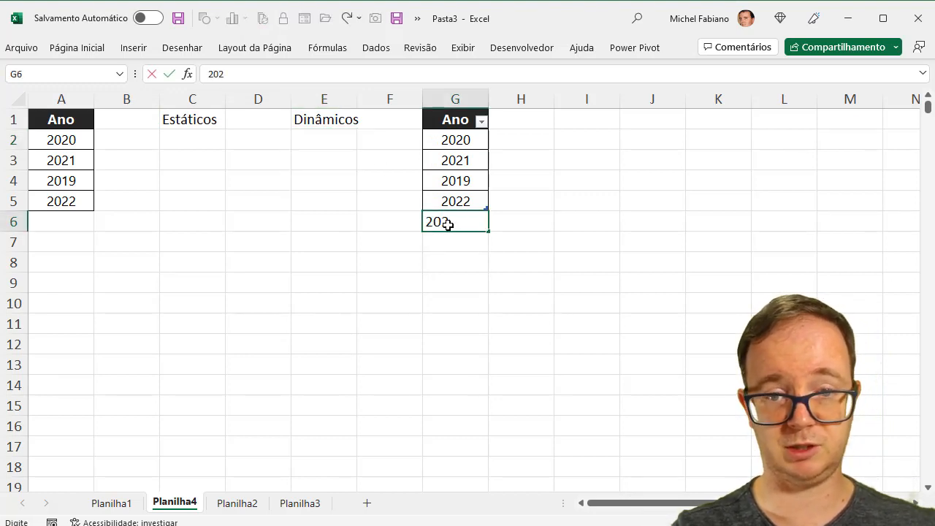
pyautogui.press('Return')
pyautogui.click(324, 138)
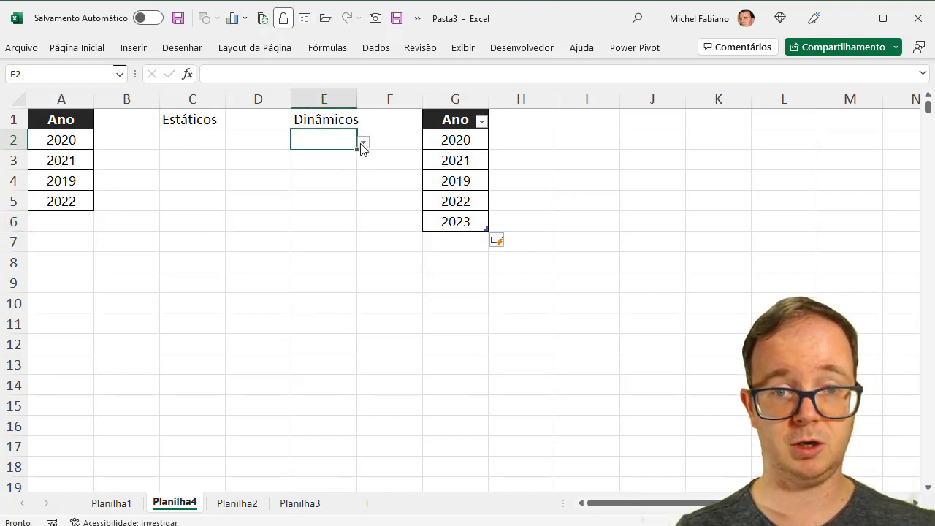
pyautogui.click(363, 143)
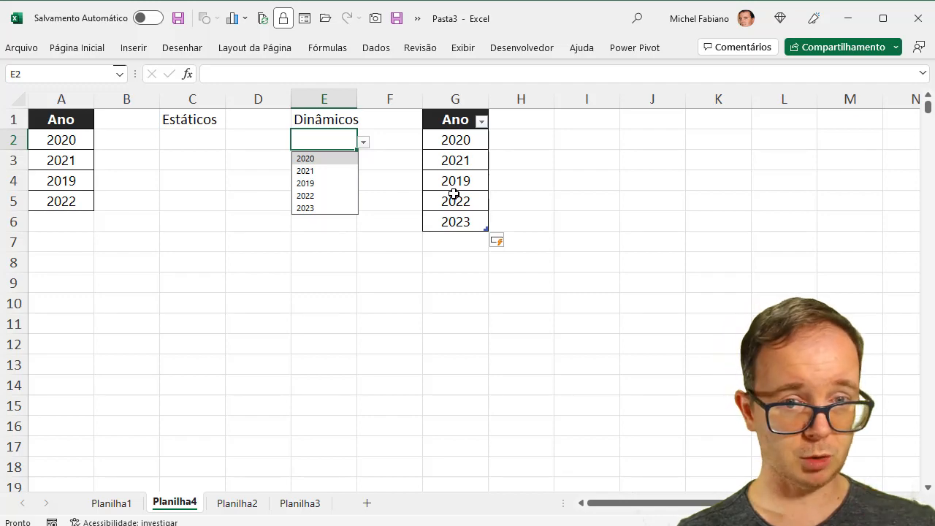
# Copy the Ano column from Planilha1 and paste it into A1 of a new worksheet after Planilha3
pyautogui.click(117, 503)
pyautogui.hotkey('ctrl', 'c')
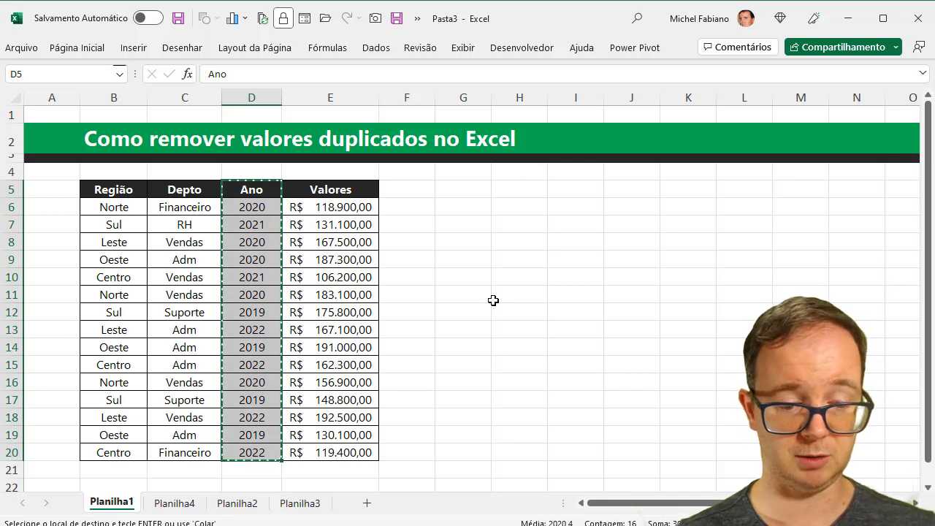
pyautogui.click(314, 502)
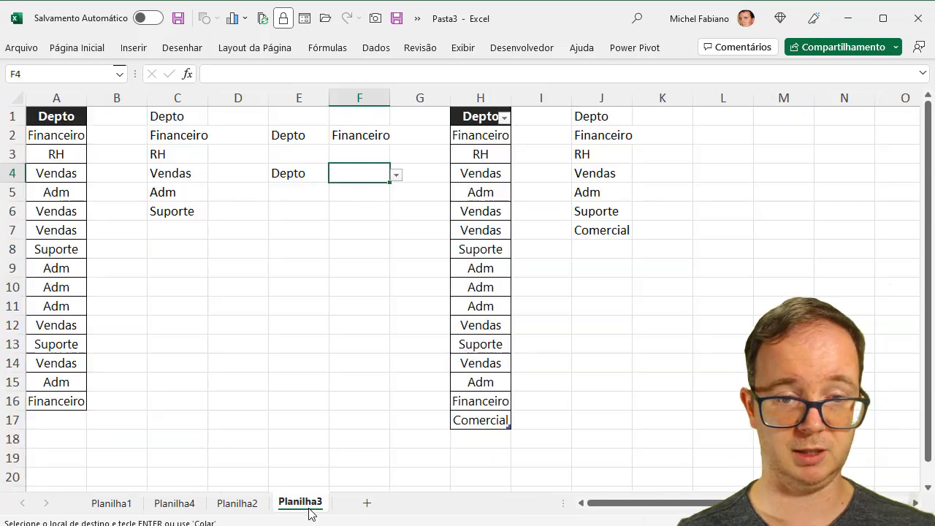
pyautogui.click(366, 503)
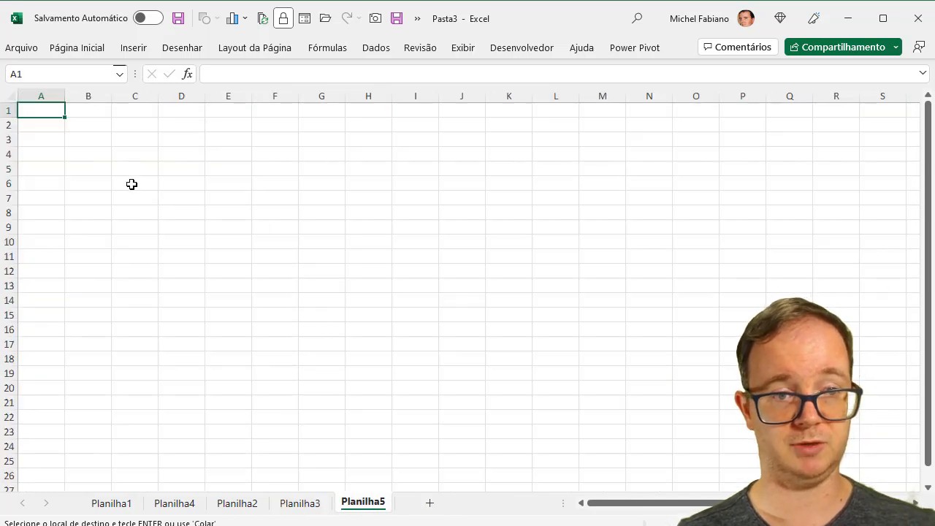
pyautogui.hotkey('ctrl', 'v')
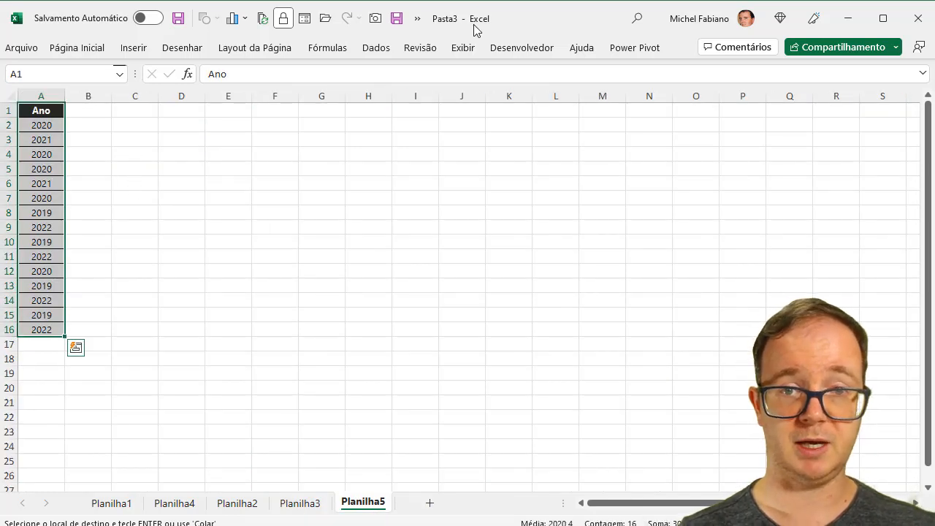
# Load the range A1:A16 into the Power Query editor as a table with headers
pyautogui.click(375, 50)
pyautogui.click(36, 98)
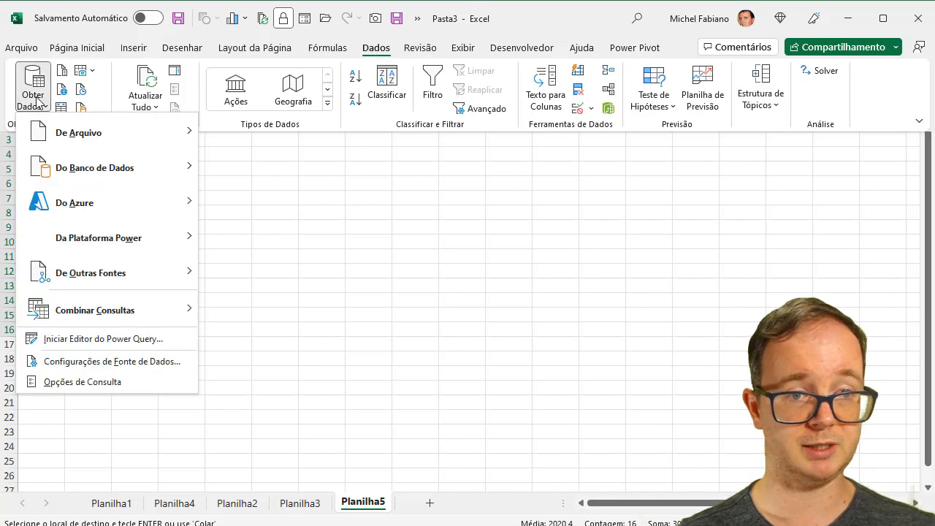
pyautogui.moveTo(111, 280)
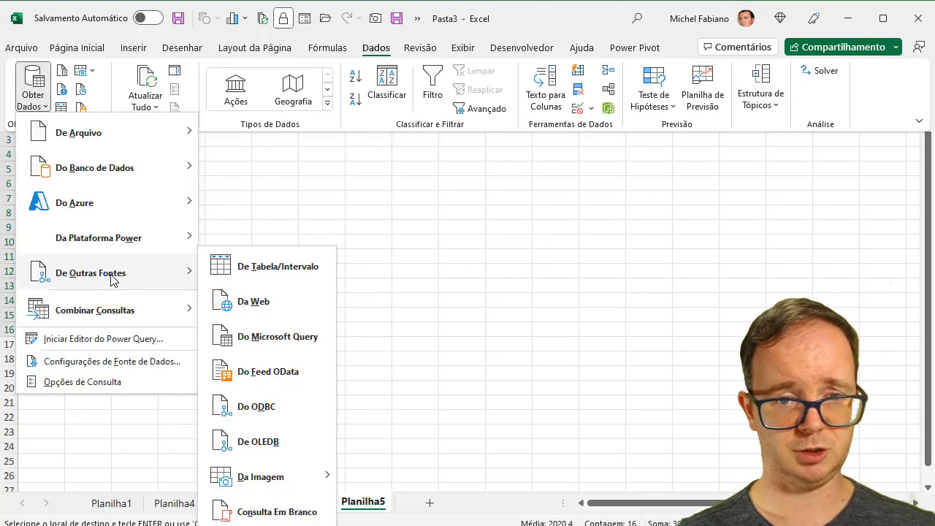
pyautogui.click(317, 270)
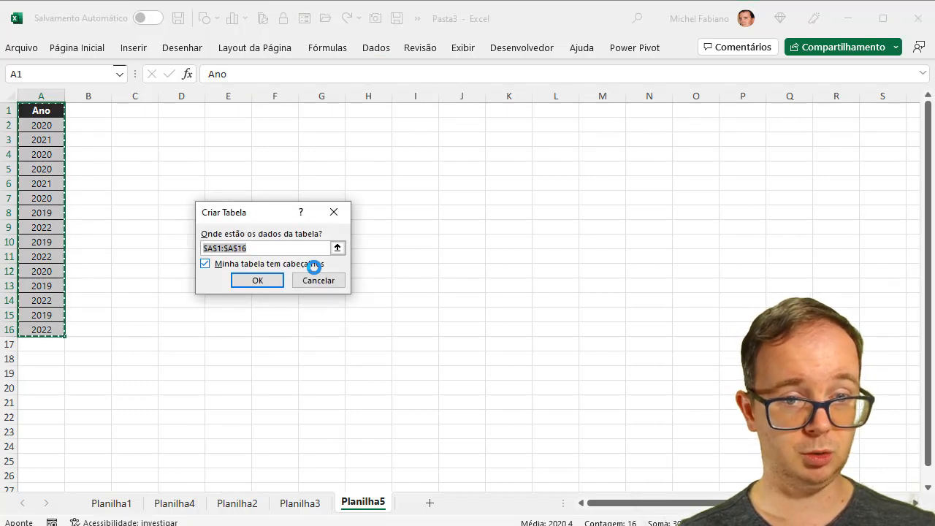
pyautogui.click(276, 280)
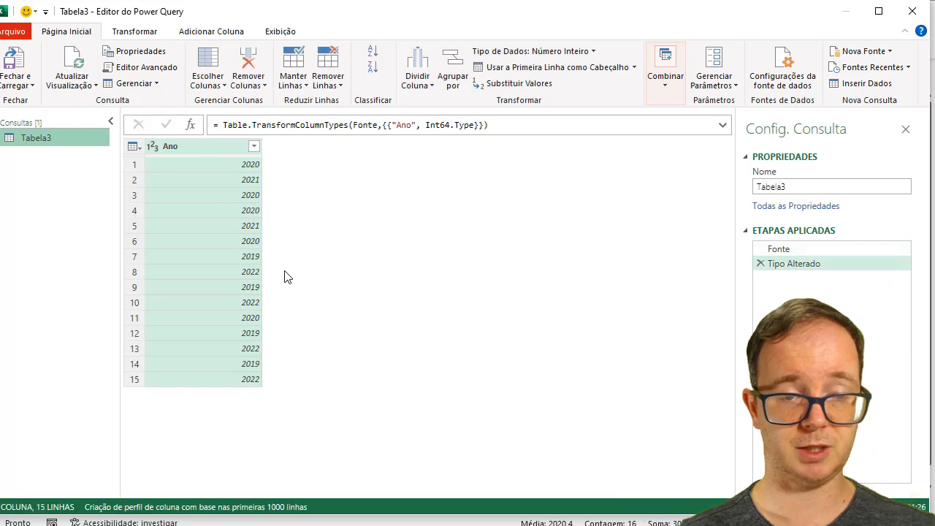
# Sort the Ano column in ascending order and remove its duplicate rows in the query
pyautogui.click(254, 147)
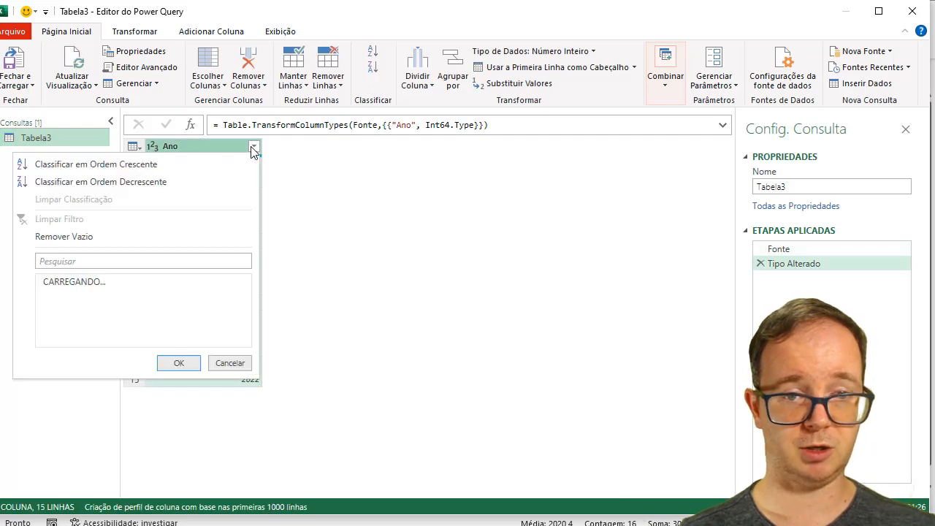
pyautogui.click(153, 166)
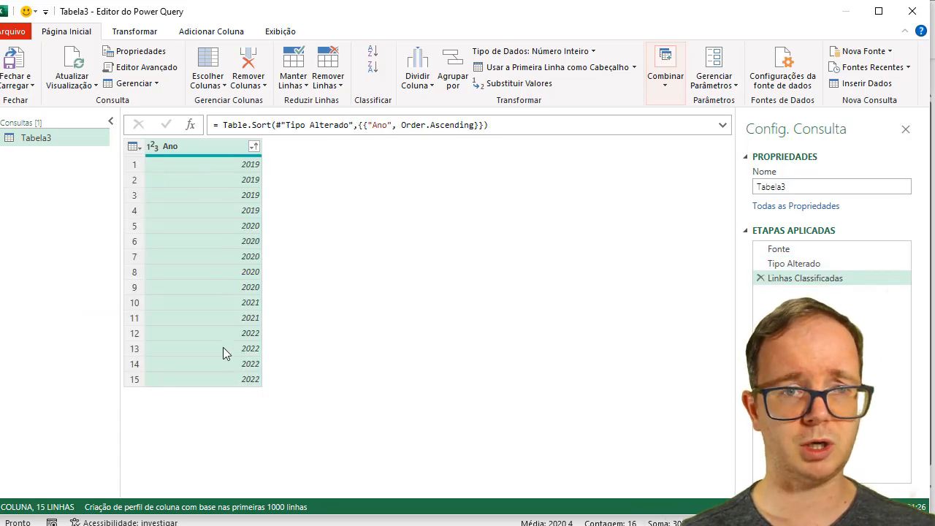
pyautogui.click(223, 86)
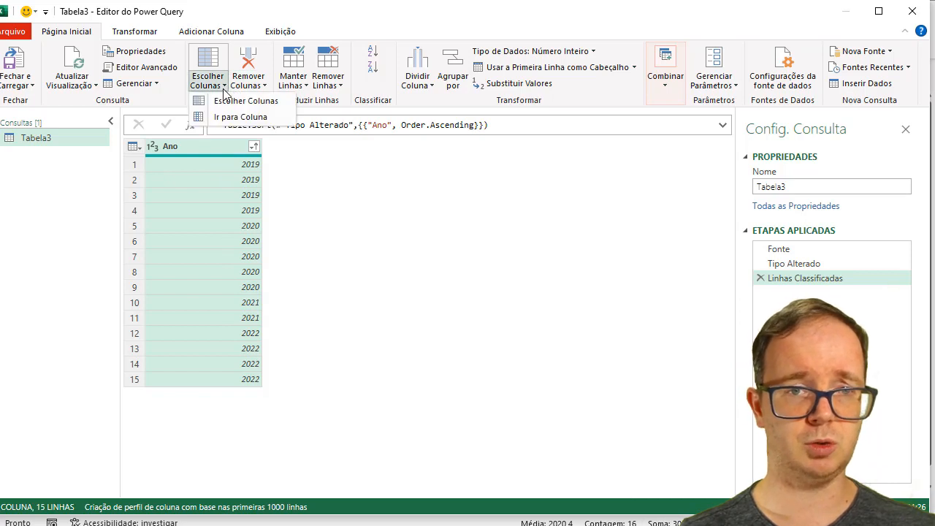
pyautogui.click(223, 88)
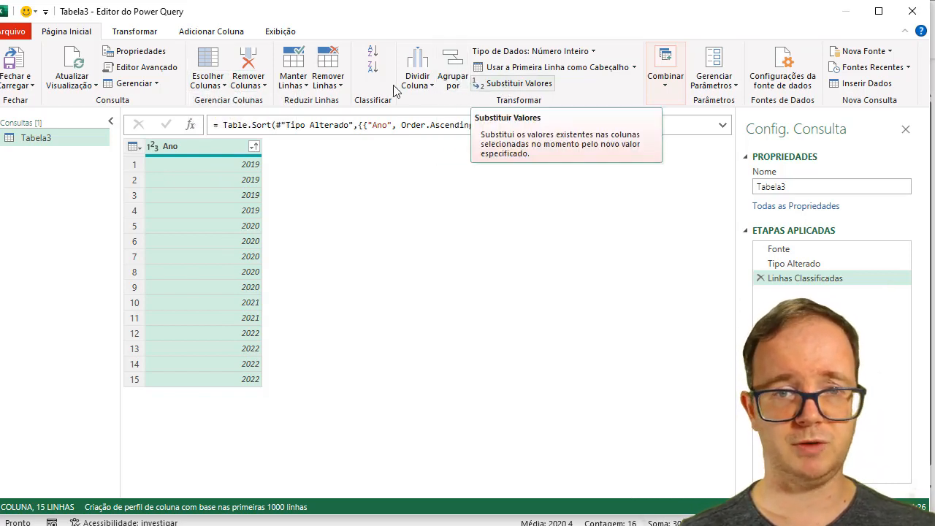
pyautogui.click(336, 83)
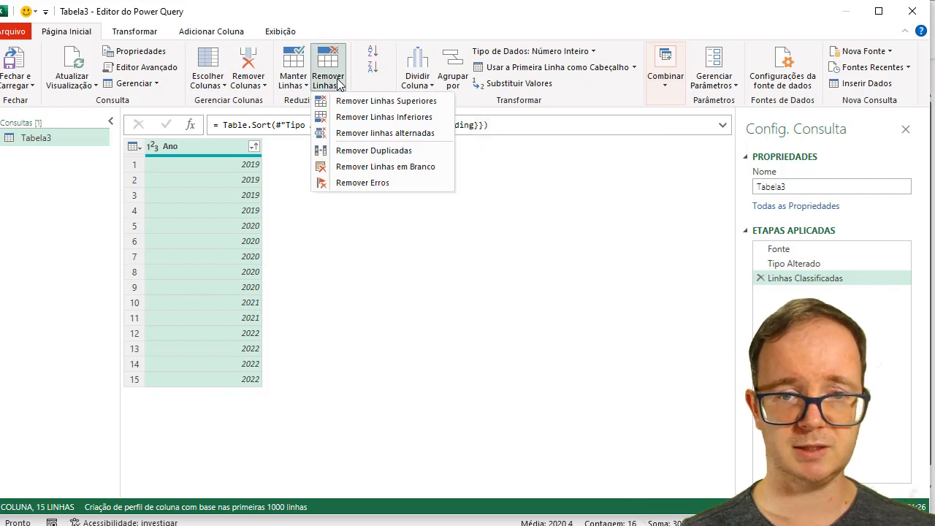
pyautogui.click(380, 151)
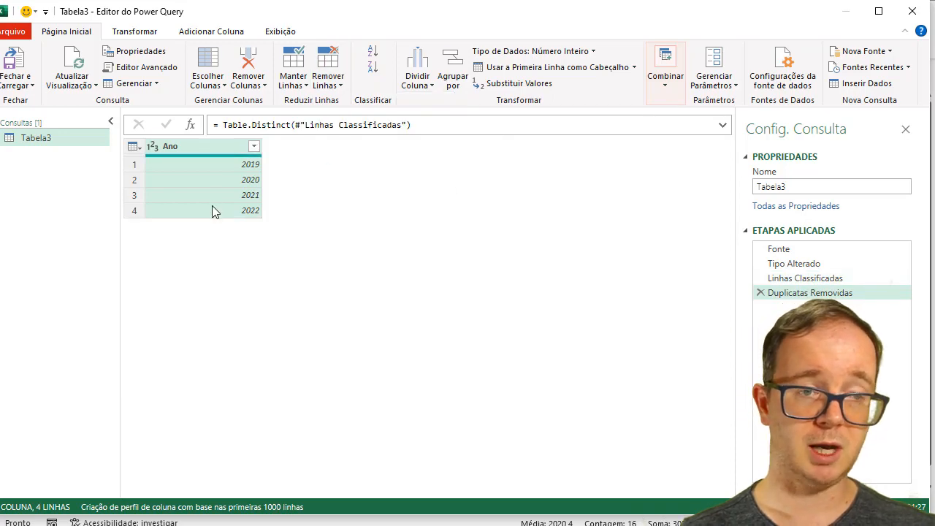
# Close the query editor, loading the deduplicated years into a new worksheet, and select the loaded table A1:A5
pyautogui.click(20, 61)
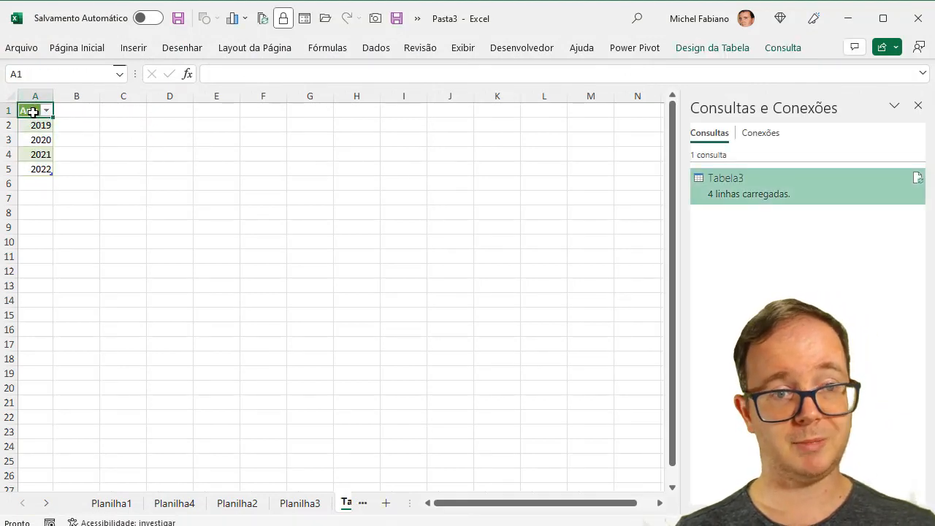
pyautogui.moveTo(33, 112); pyautogui.dragTo(38, 171)
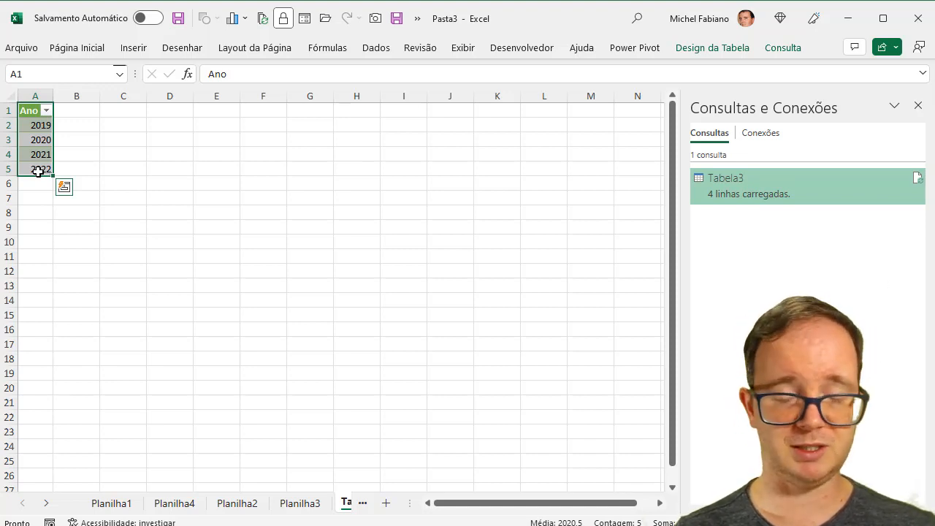
pyautogui.click(376, 48)
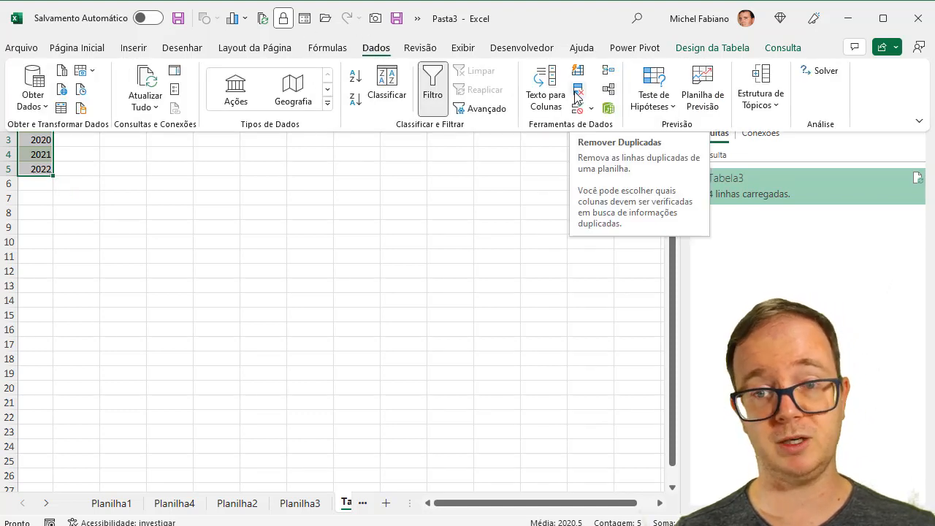